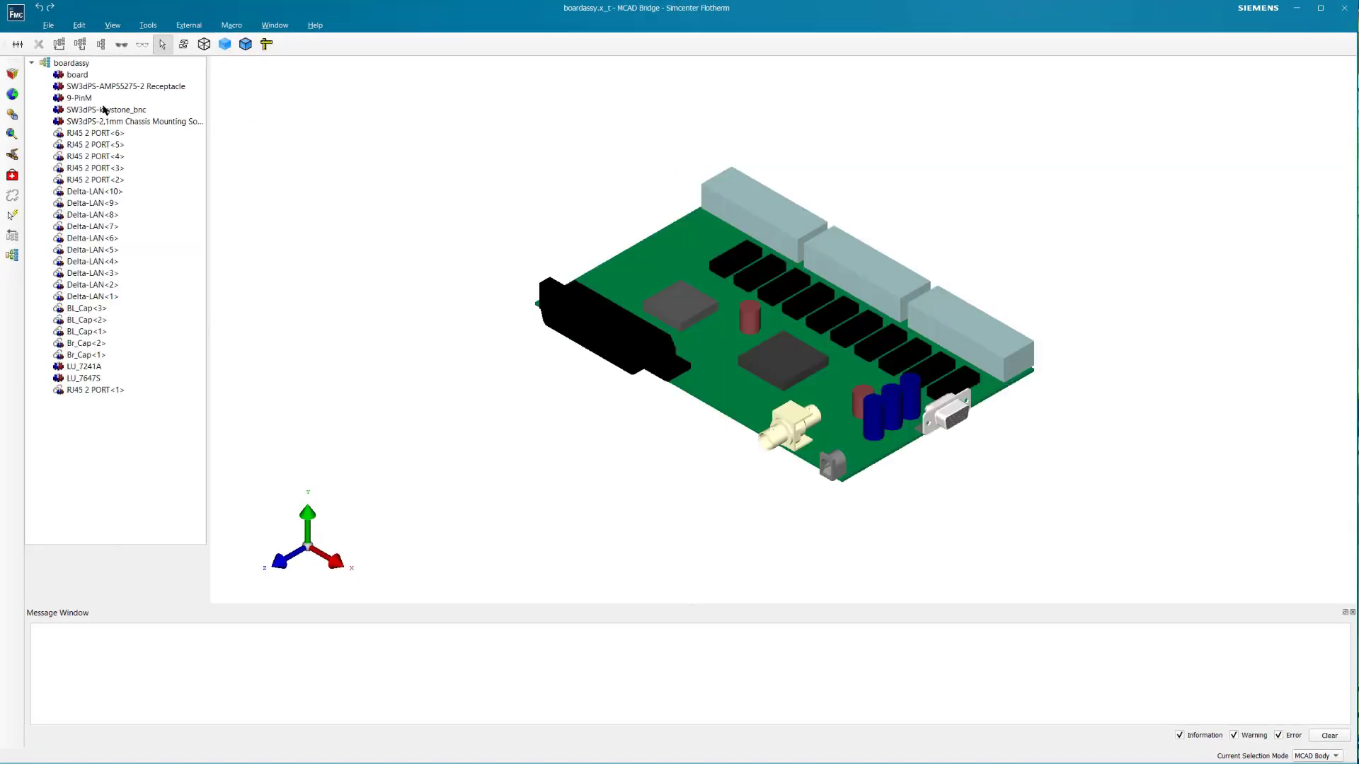
- Replace the RJ45 2 PORT<6> connector and its linked instances with bounding cuboids using Single Object, collapsing below 0 mm
left_click(92, 134)
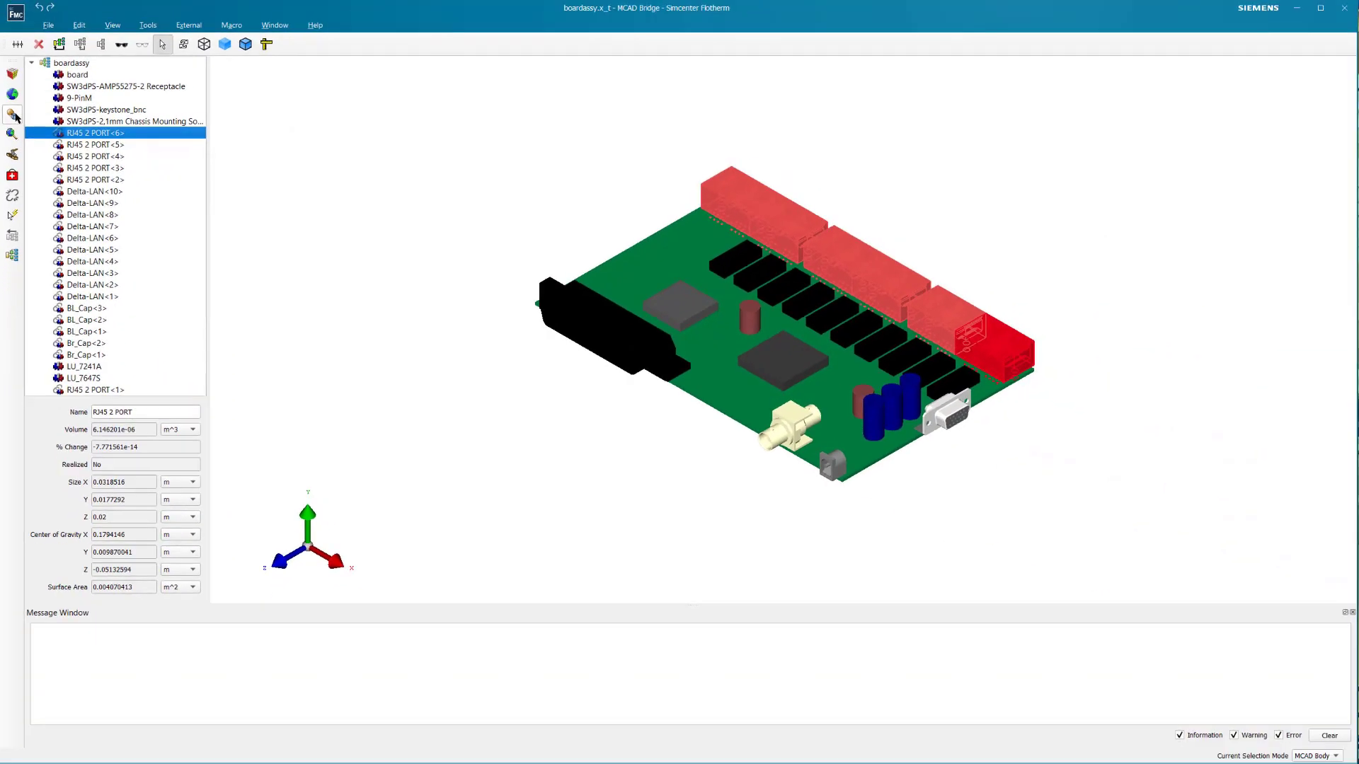
left_click(13, 114)
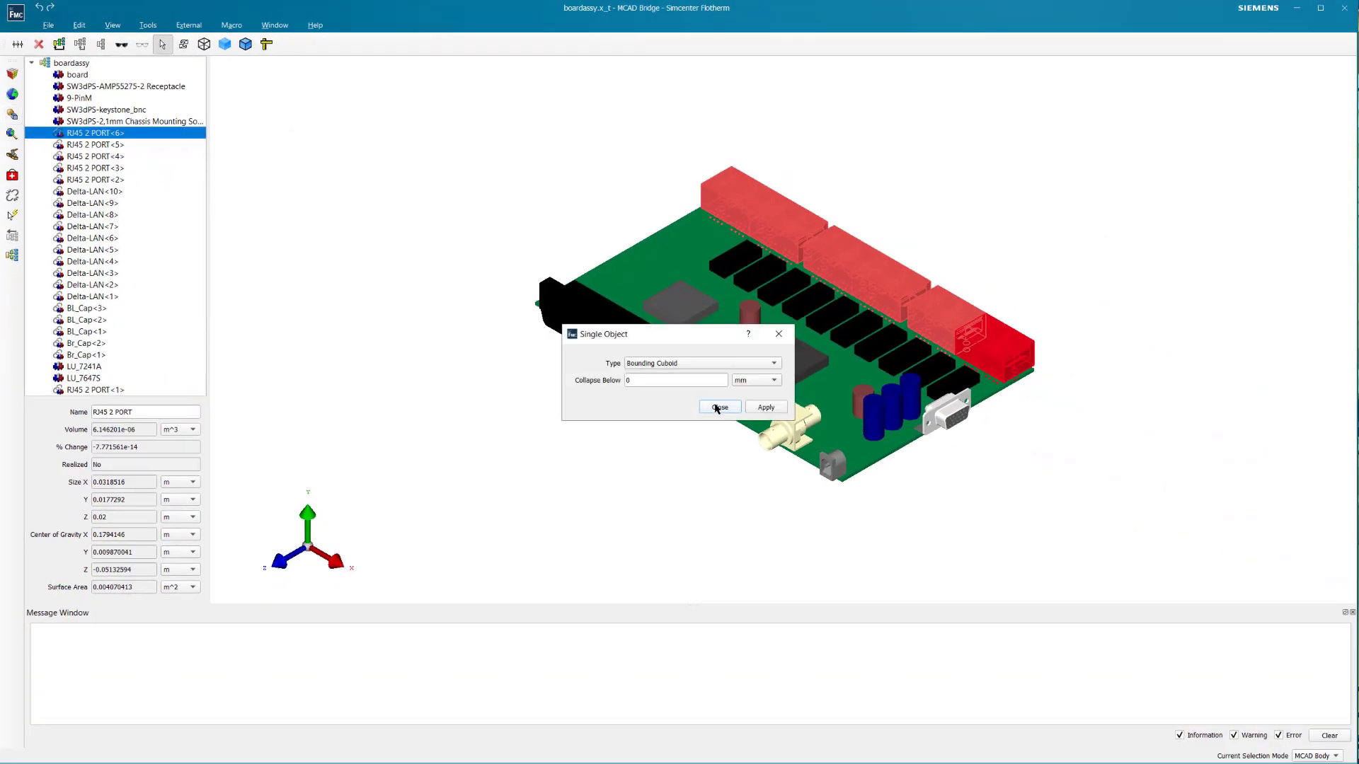
left_click(750, 408)
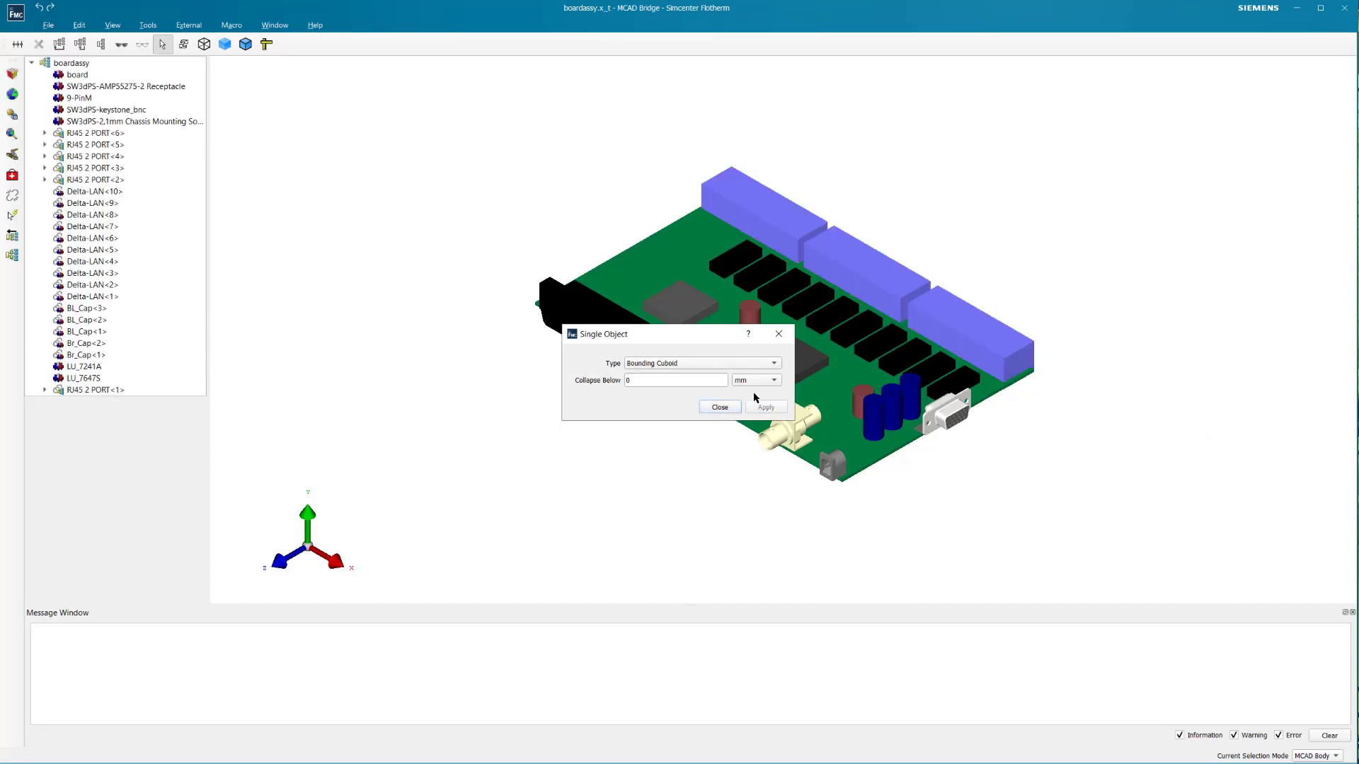
left_click(719, 408)
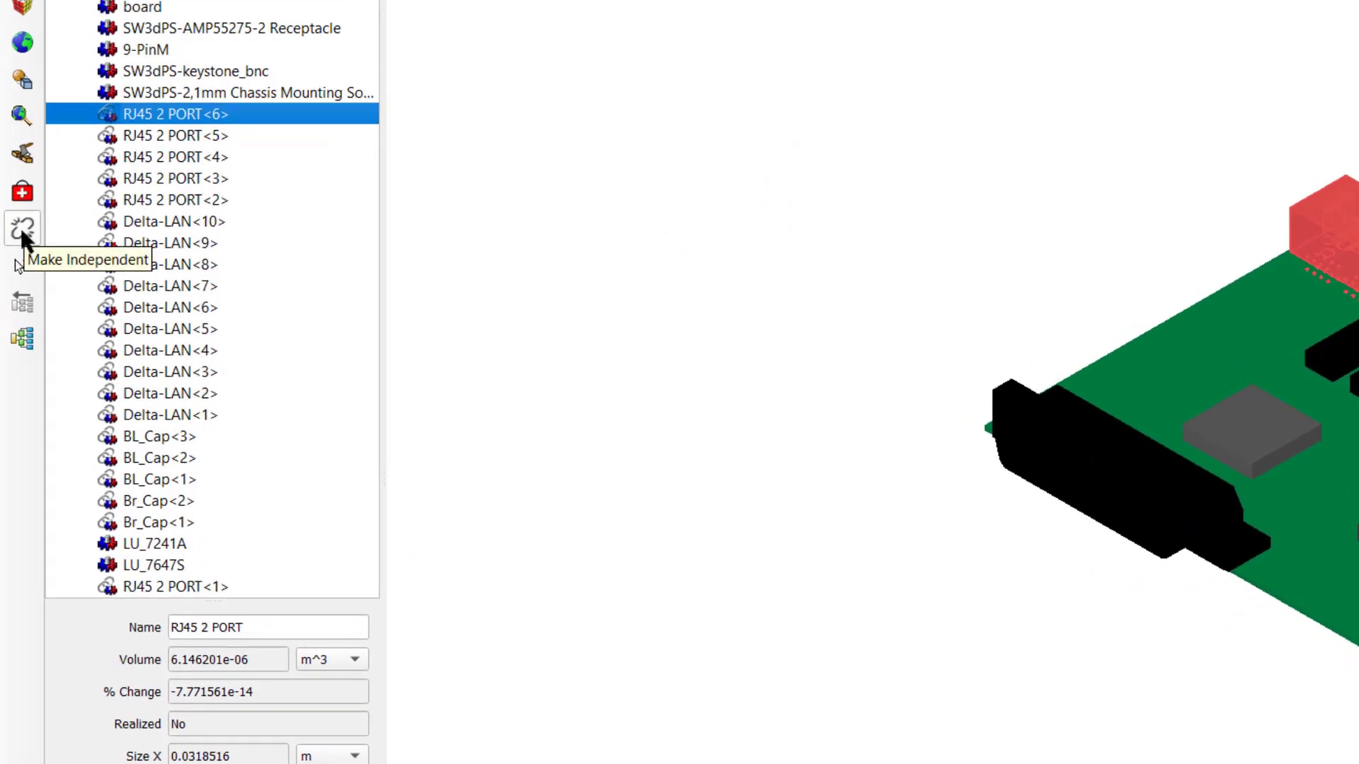
- Make RJ45 2 PORT<6> independent of its other instances and simplify only that connector into a cuboid
left_click(21, 231)
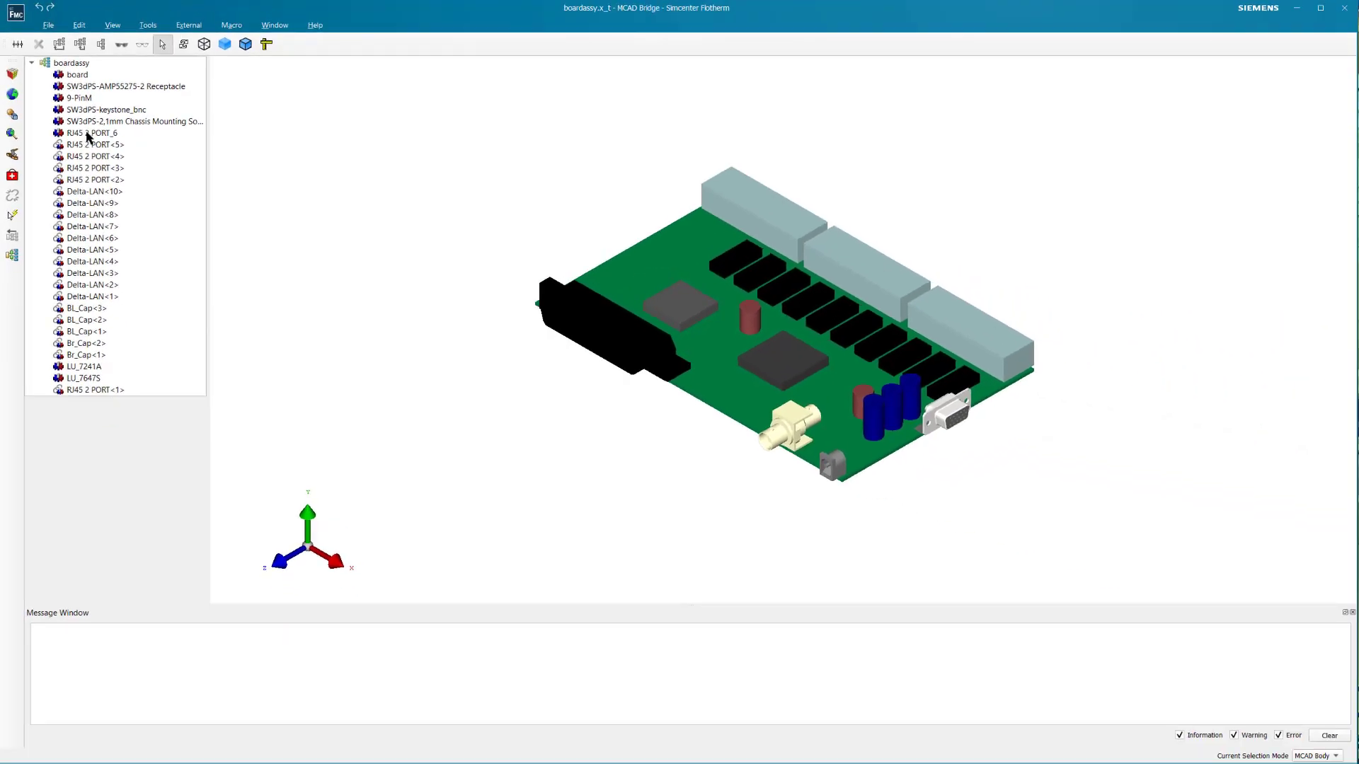
right_click(88, 135)
mouse_move(134, 184)
left_click(310, 249)
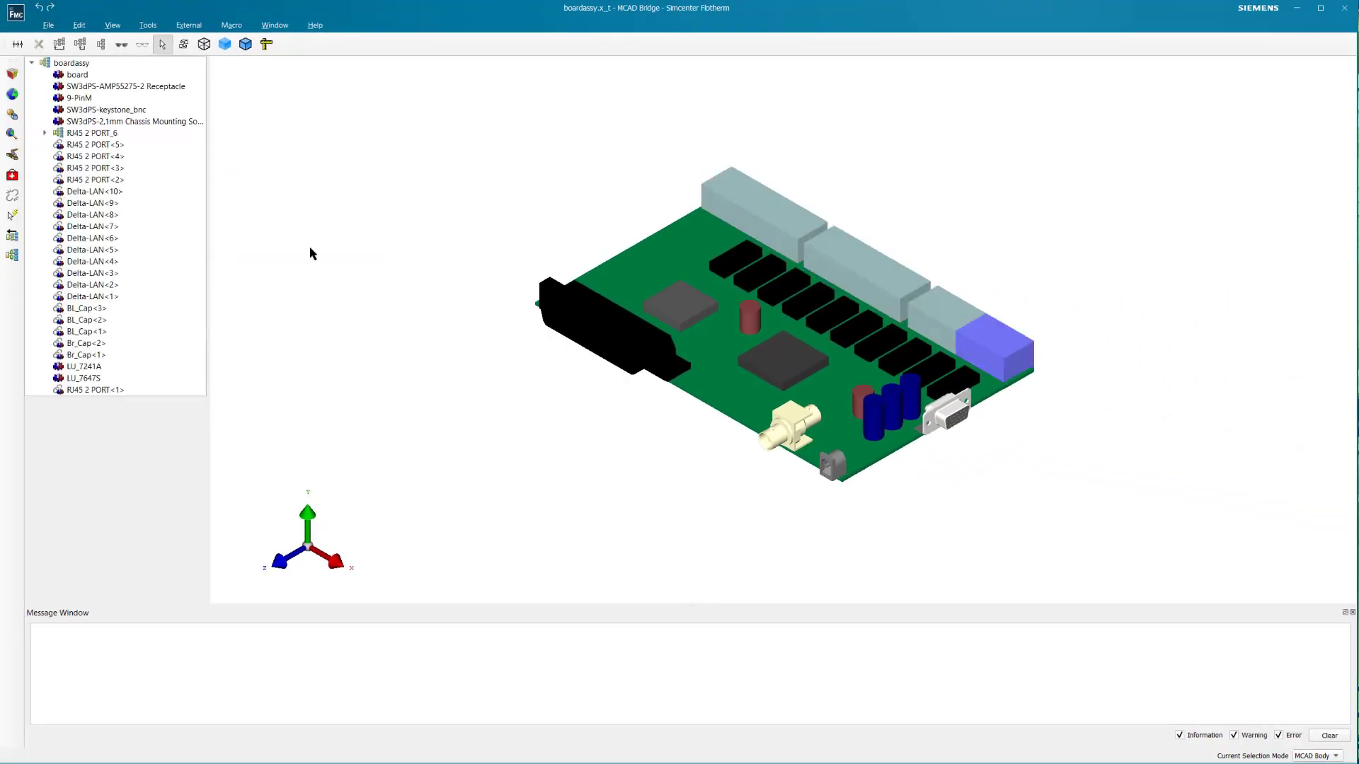
- Inspect the properties of RJ45 2 PORT<5> and, in Face selection mode, those of the large central chip's top face
left_click(102, 145)
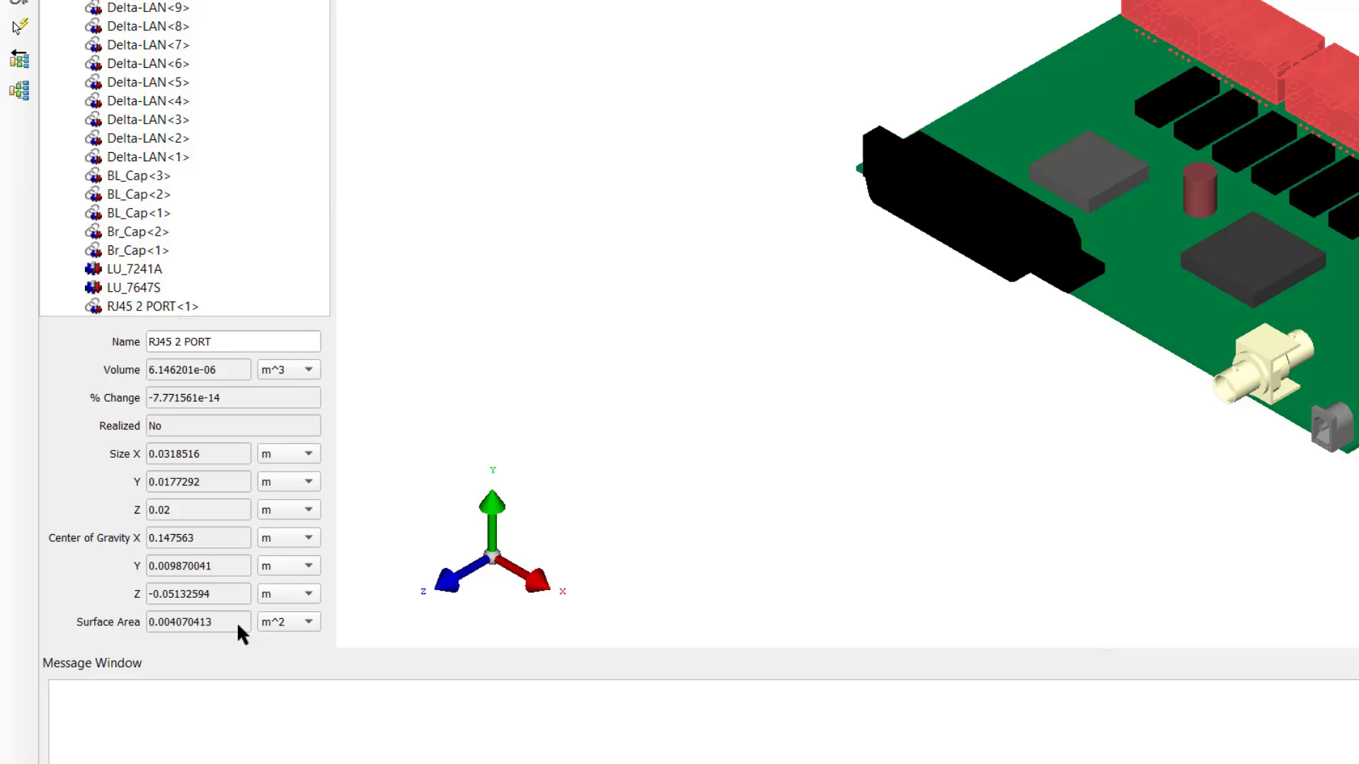
right_click(976, 408)
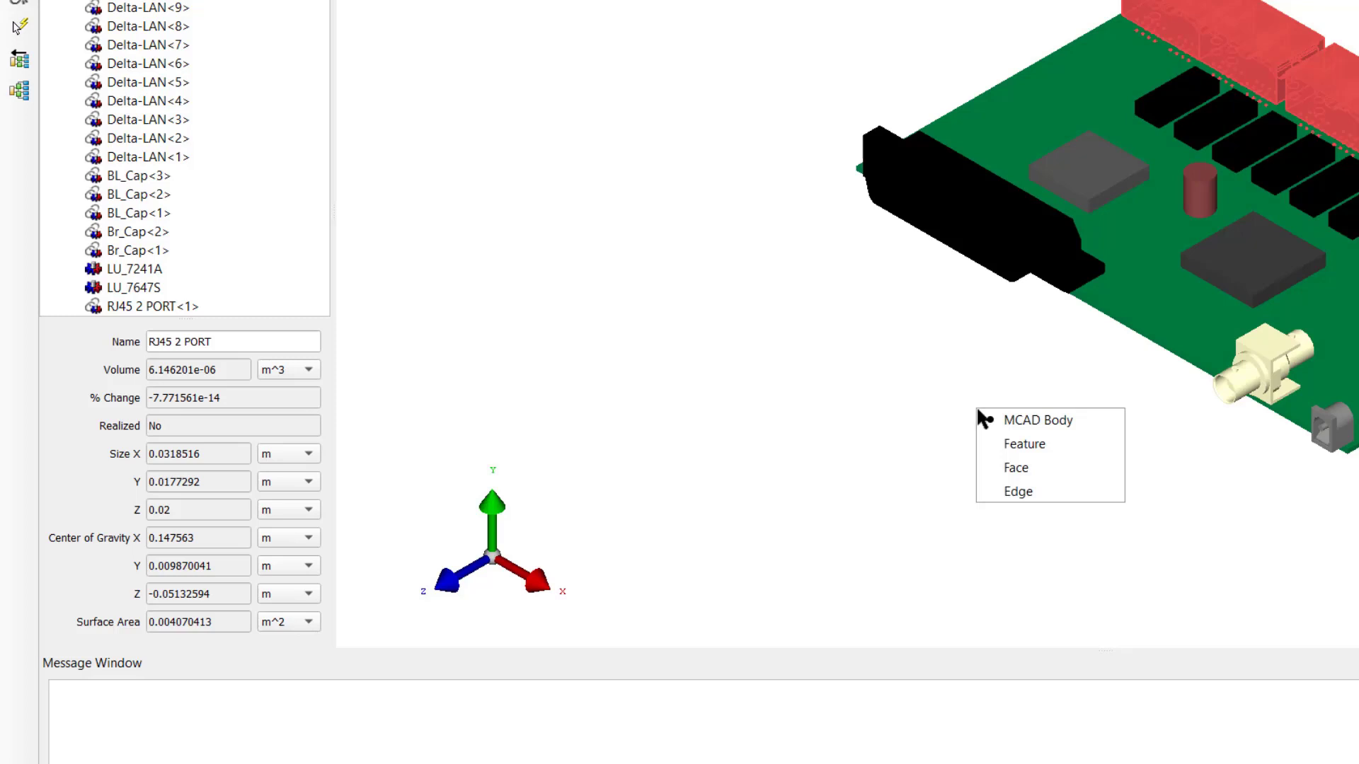
left_click(1004, 469)
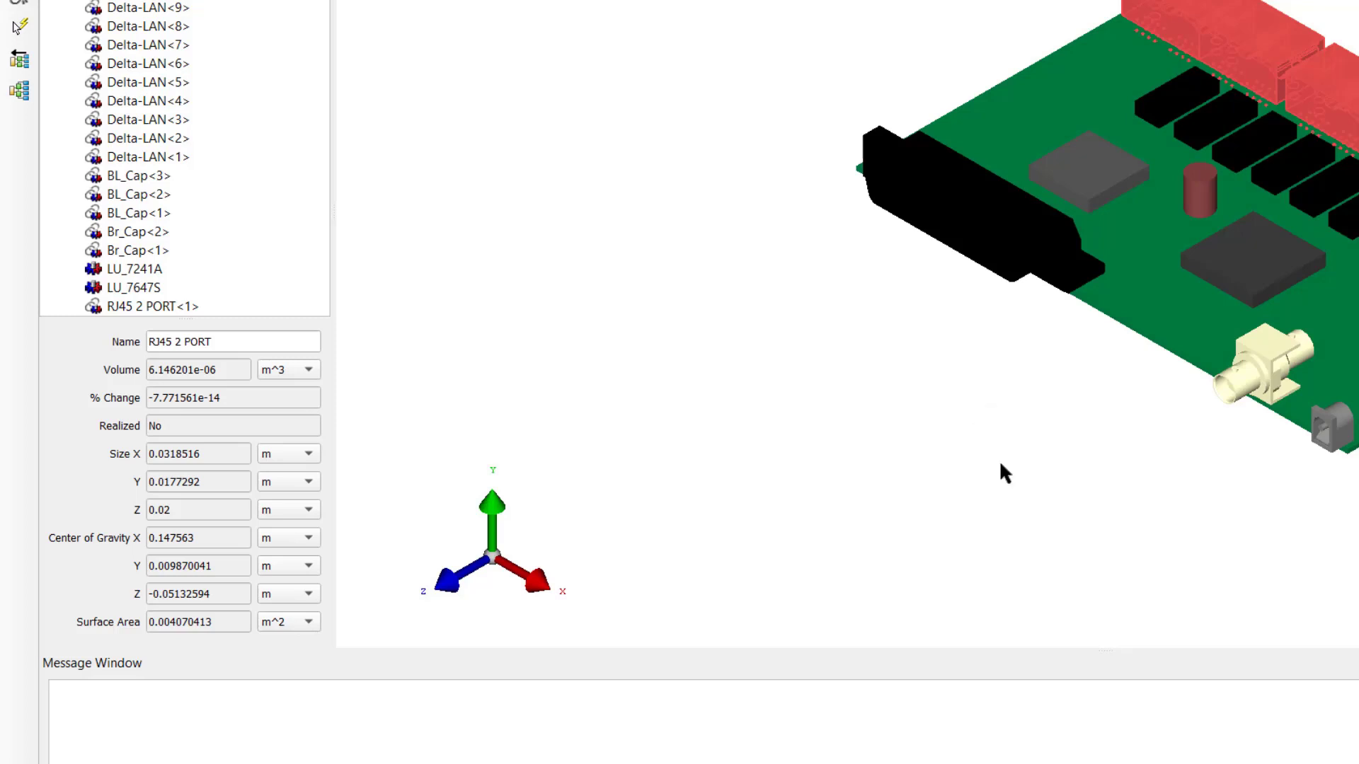
left_click(1231, 277)
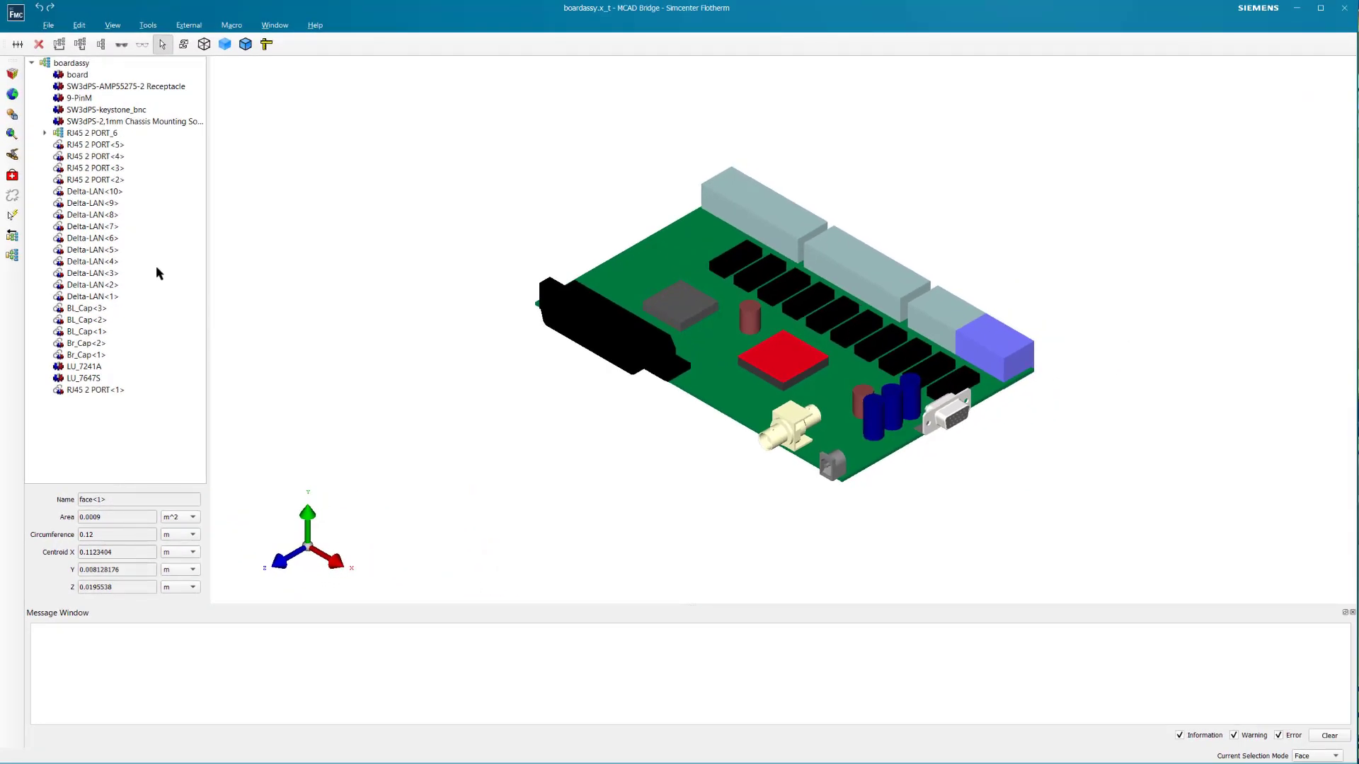
- Check the 9-pin connector's mounting-hole radius for Global Simplify and open the Cylindrical Hole Tolerance for editing
left_click(150, 25)
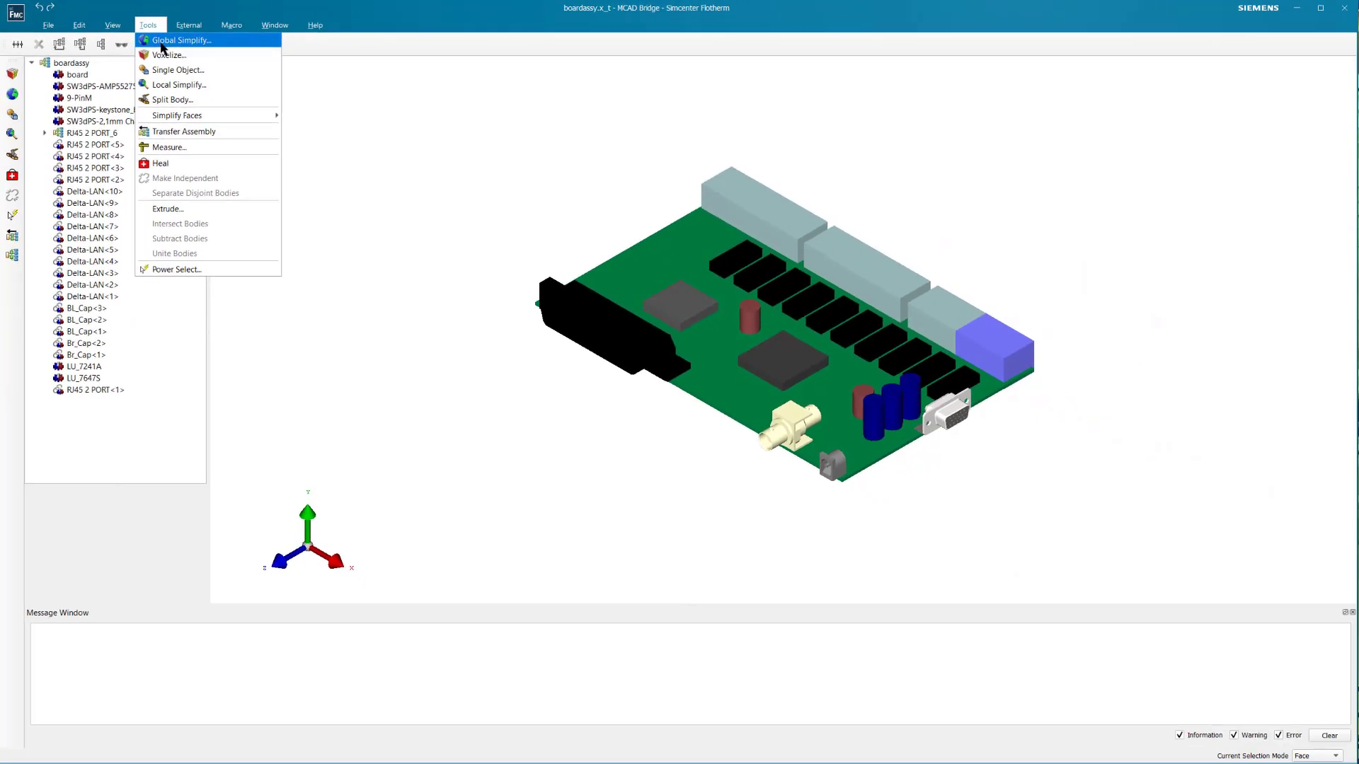
left_click(161, 42)
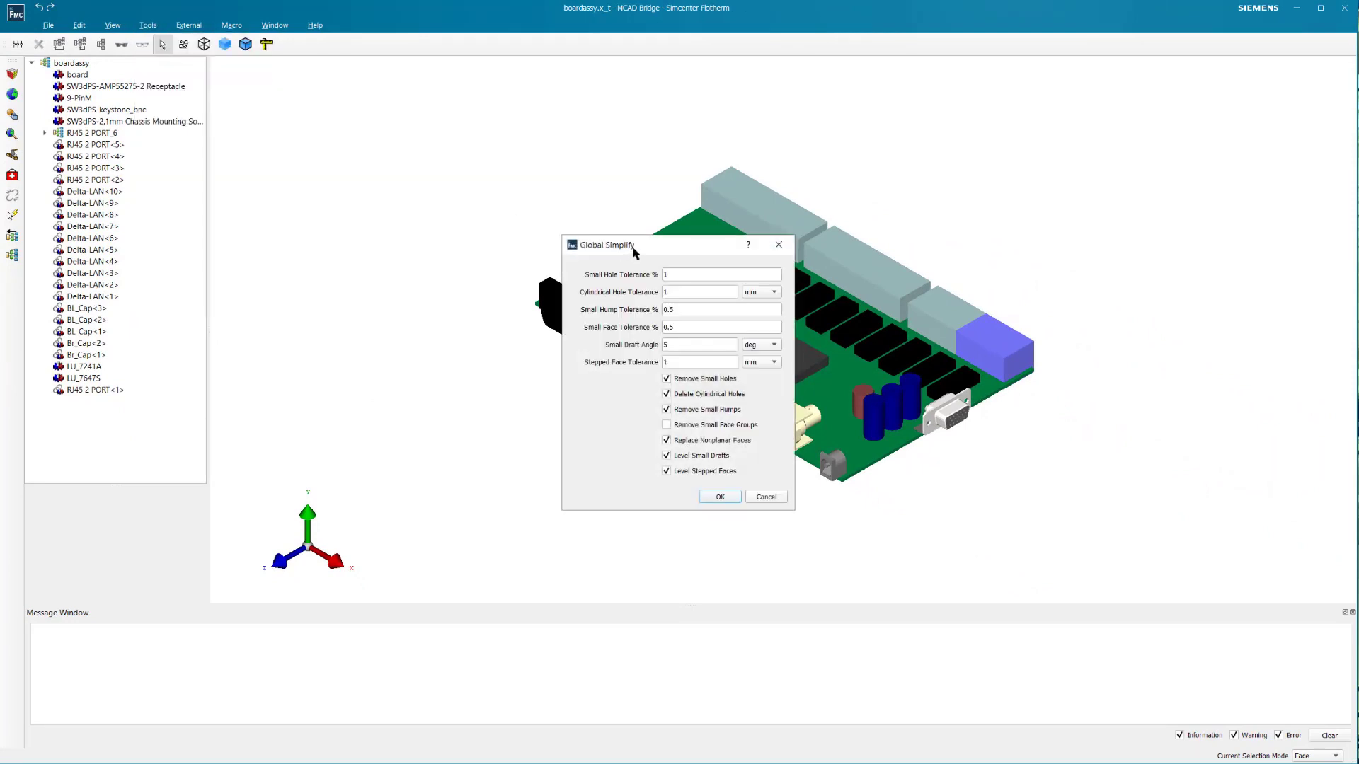
left_click_drag(634, 253, 382, 194)
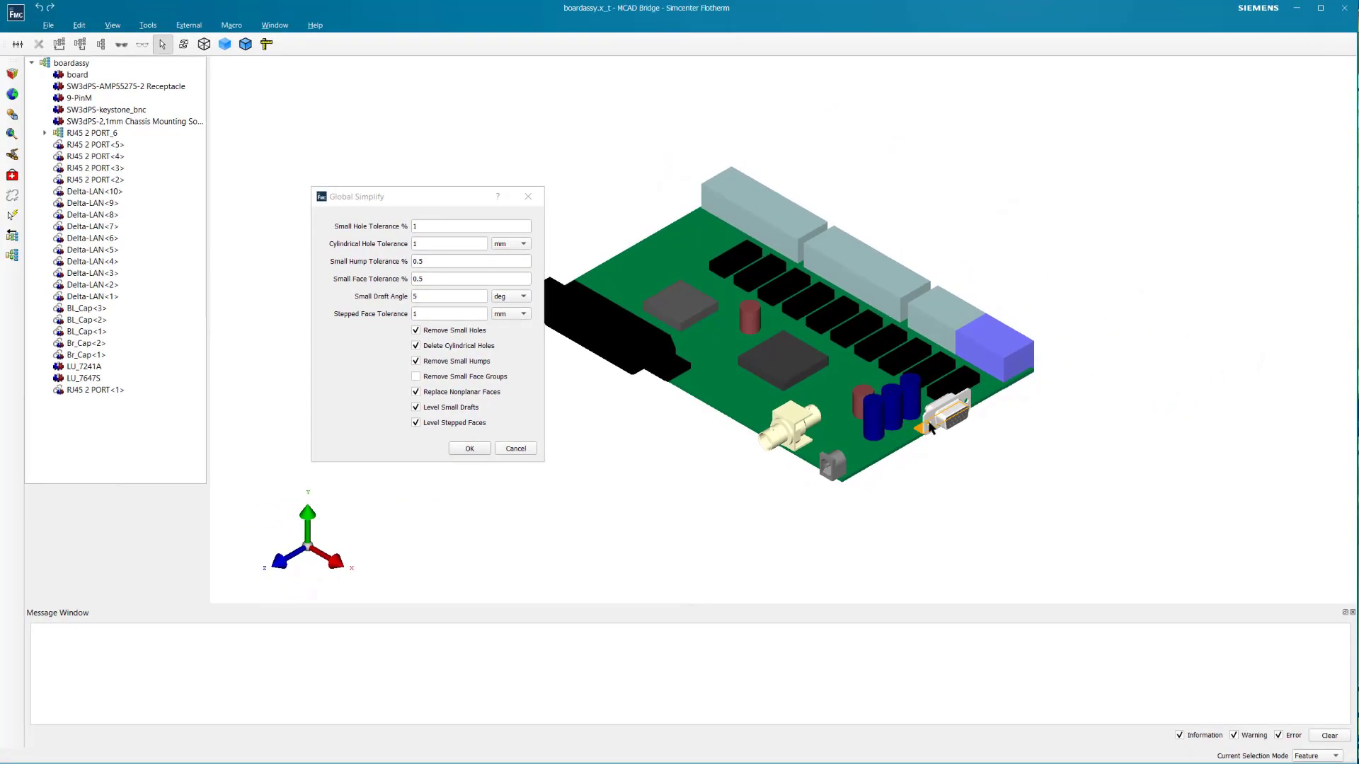
left_click(929, 424)
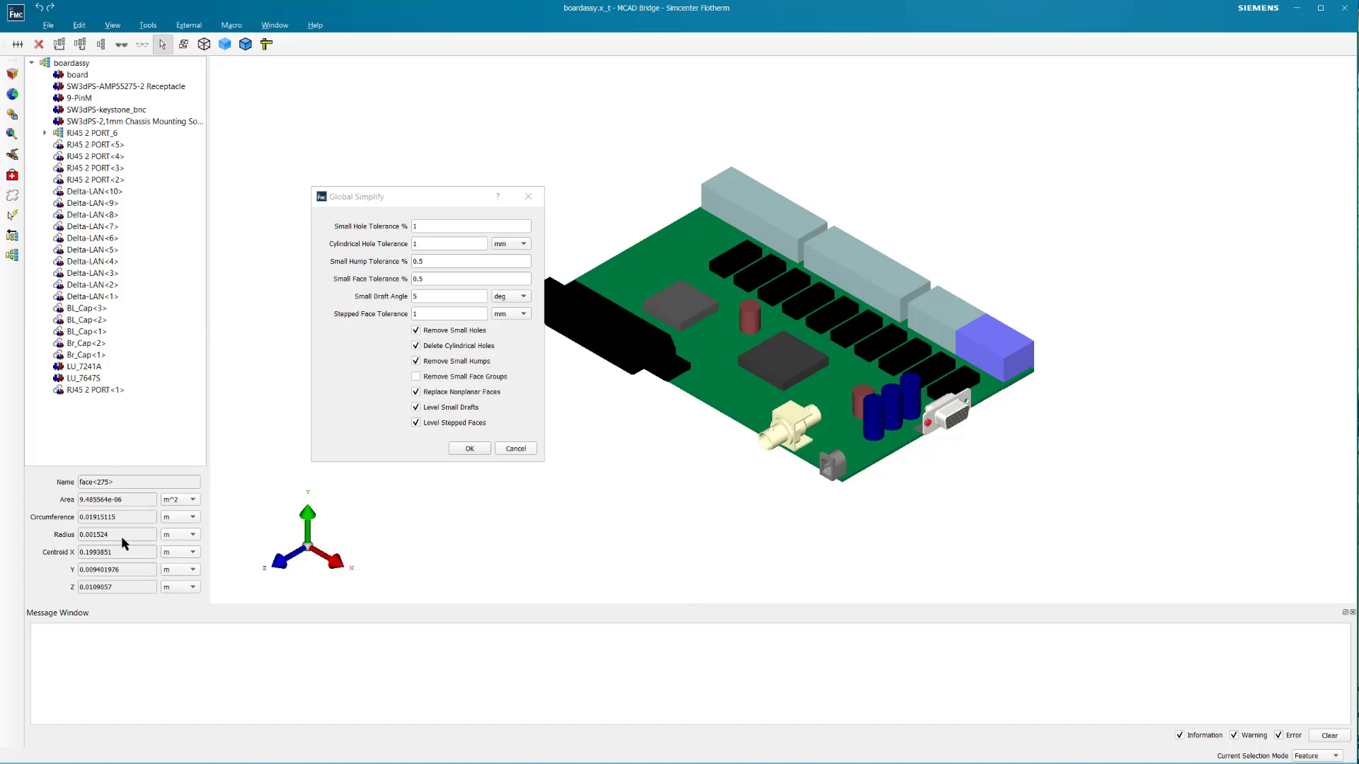
left_click_drag(422, 245, 401, 244)
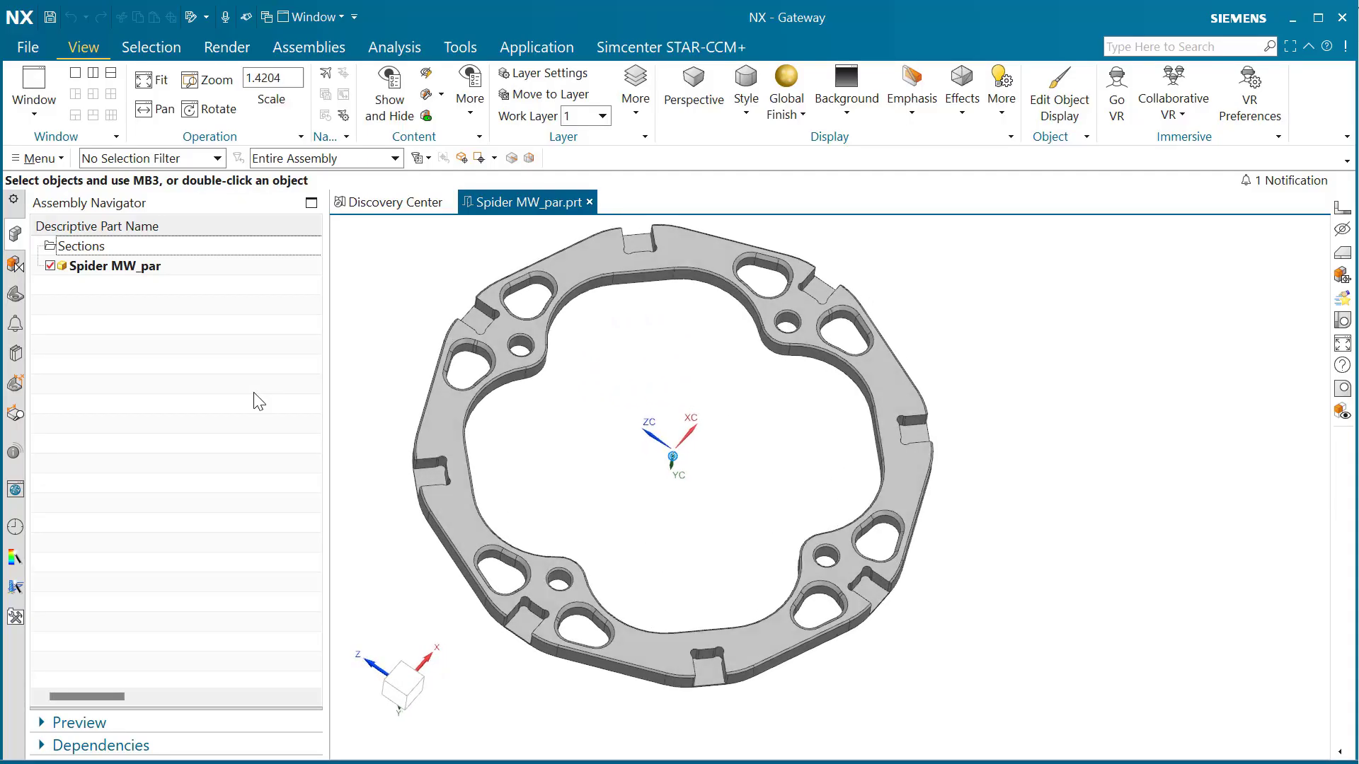
- Switch to NX and save the ring part as Spider MW_par.prt in the GTM FT 2304 folder
left_click(30, 45)
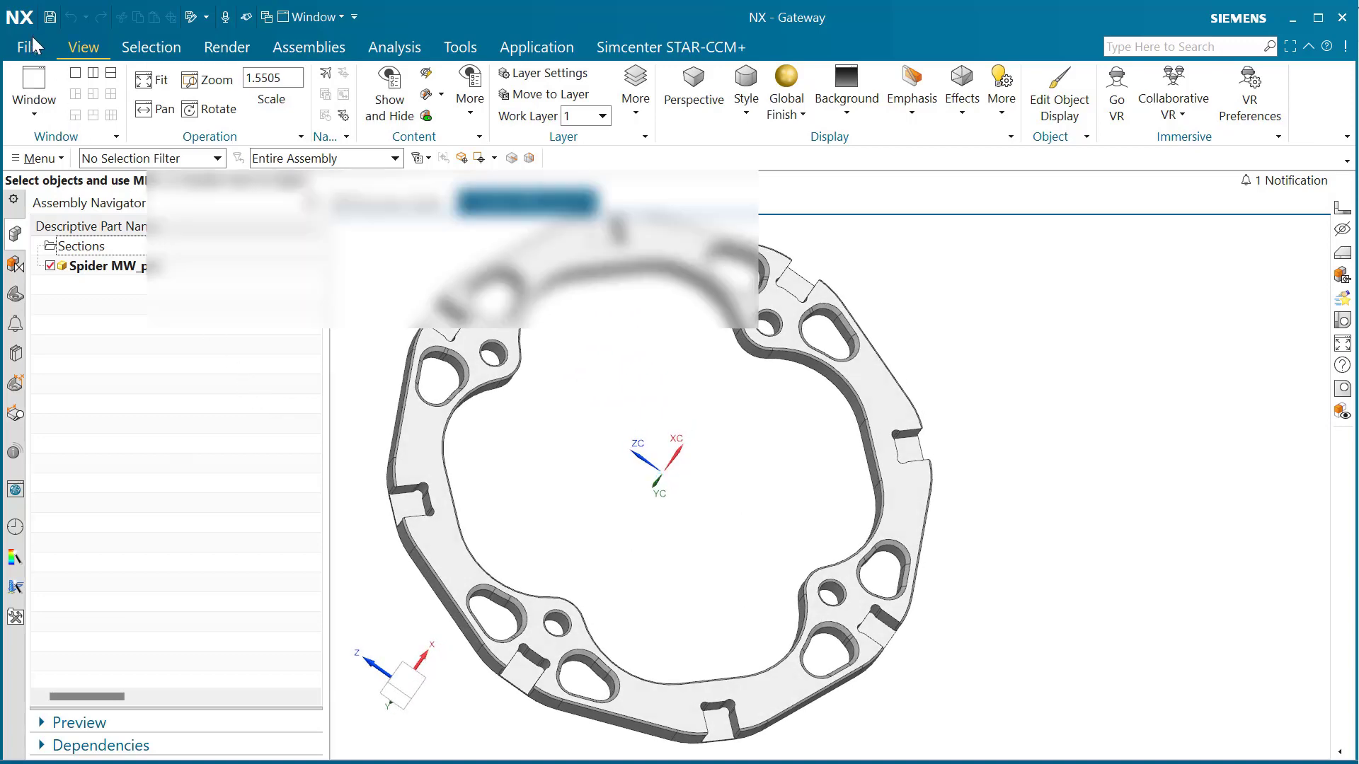
mouse_move(99, 146)
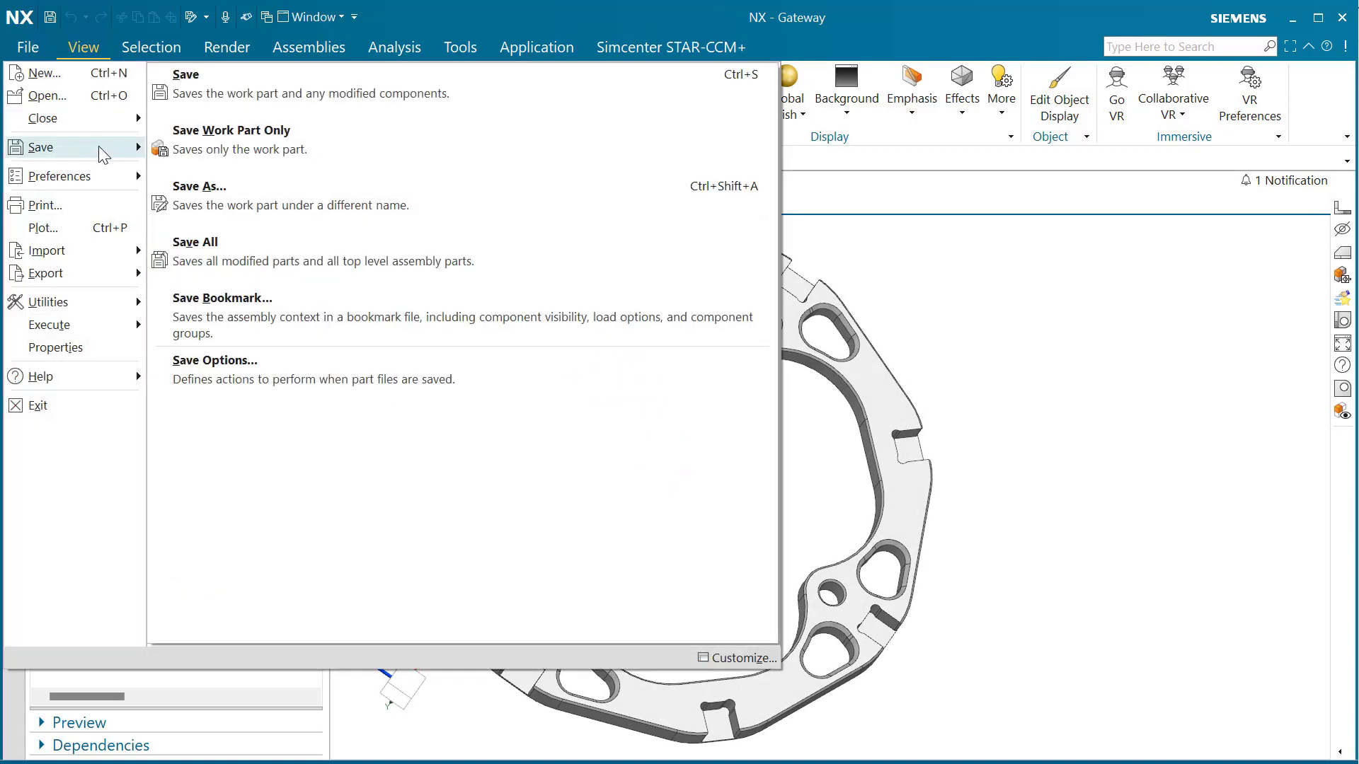
left_click(249, 186)
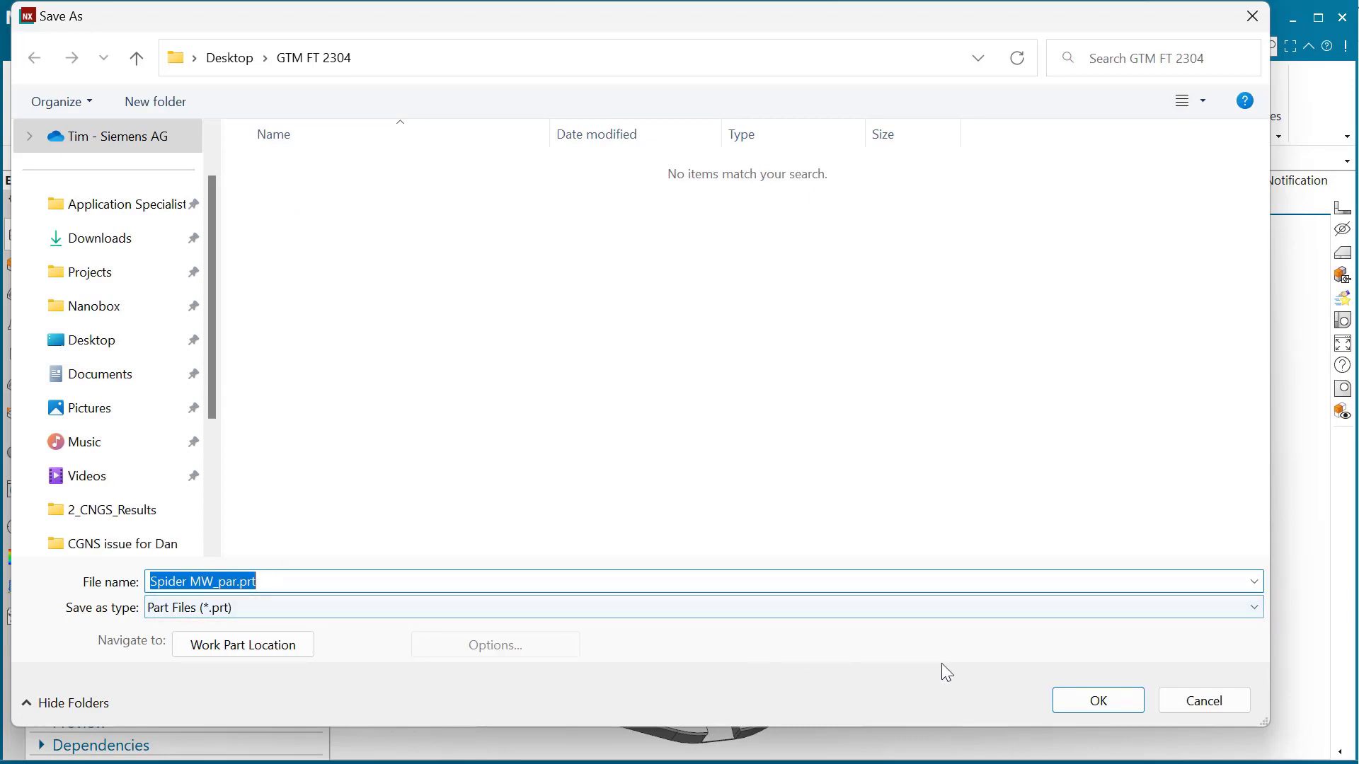
left_click(1086, 702)
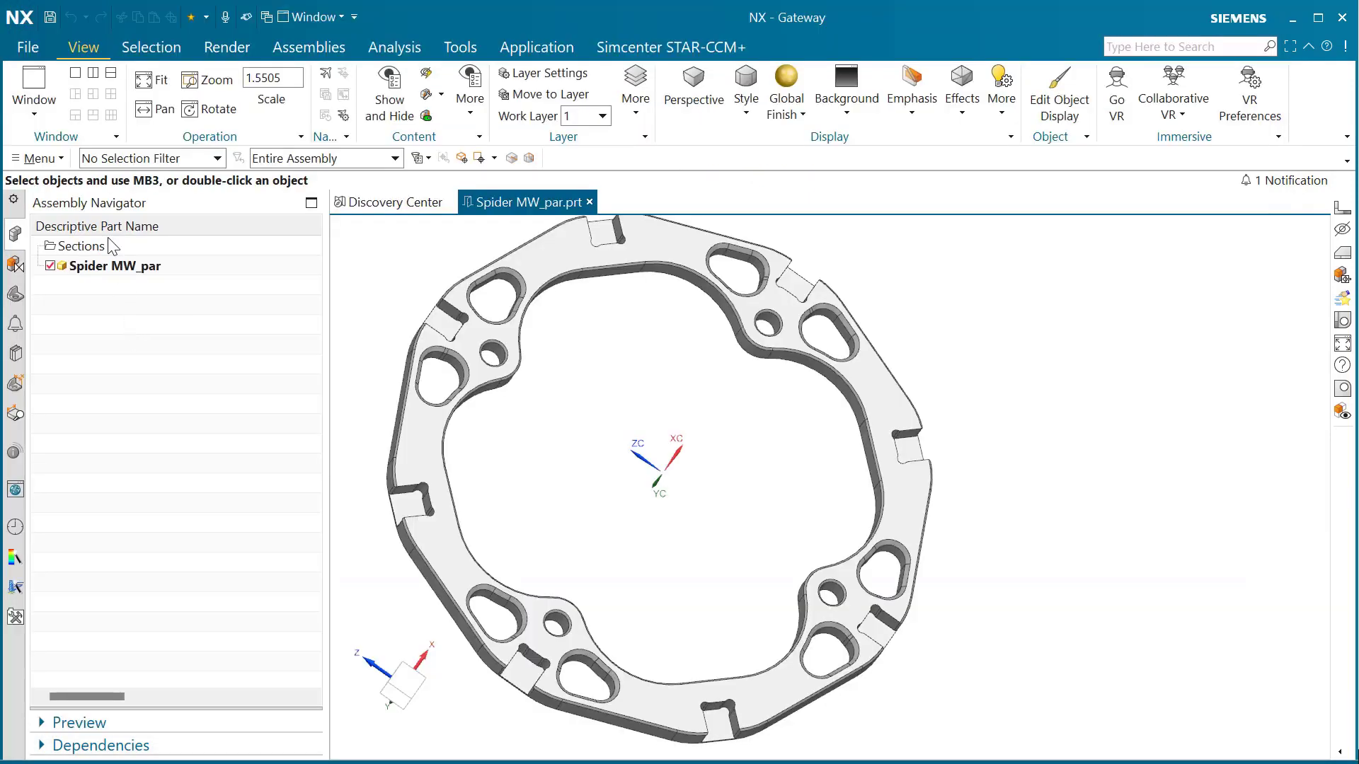
- Start a Parasolid export of the Spider MW_par part
left_click(40, 51)
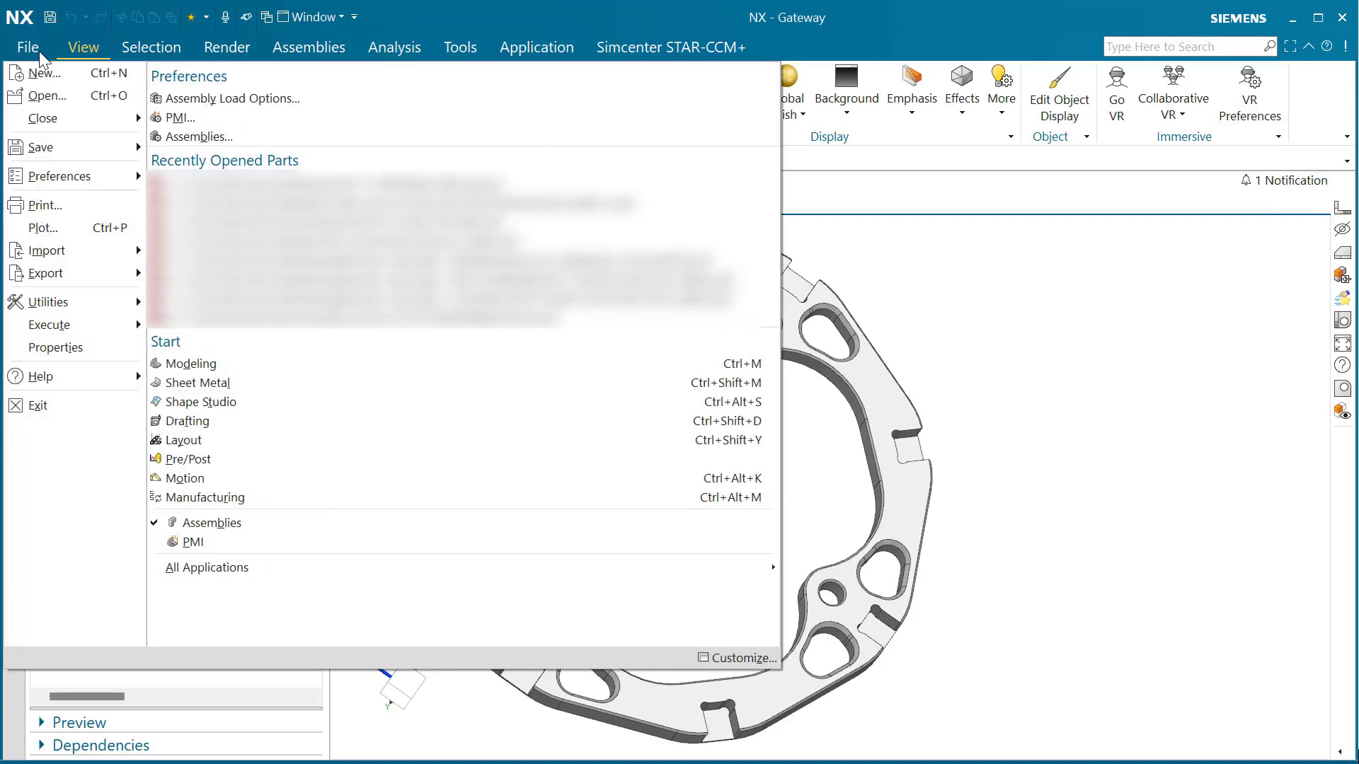
mouse_move(75, 271)
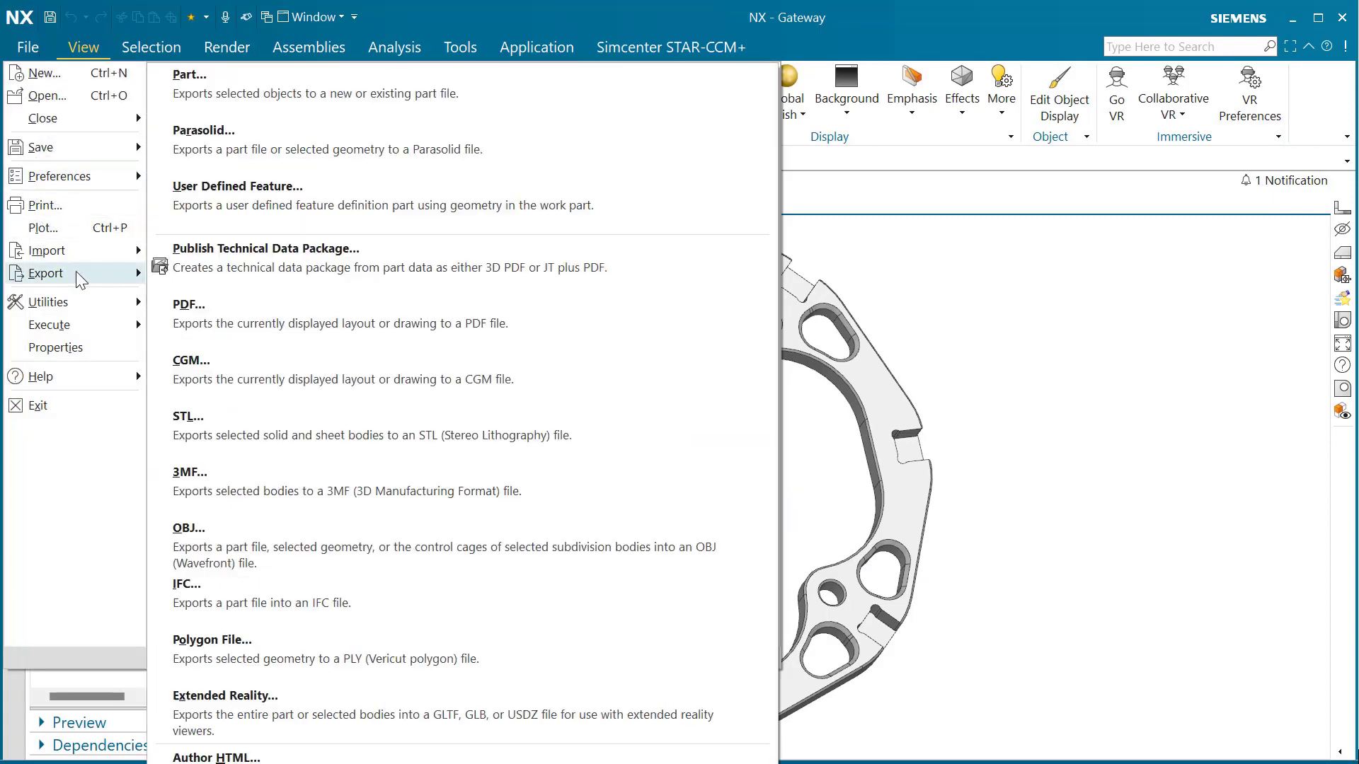
left_click(294, 148)
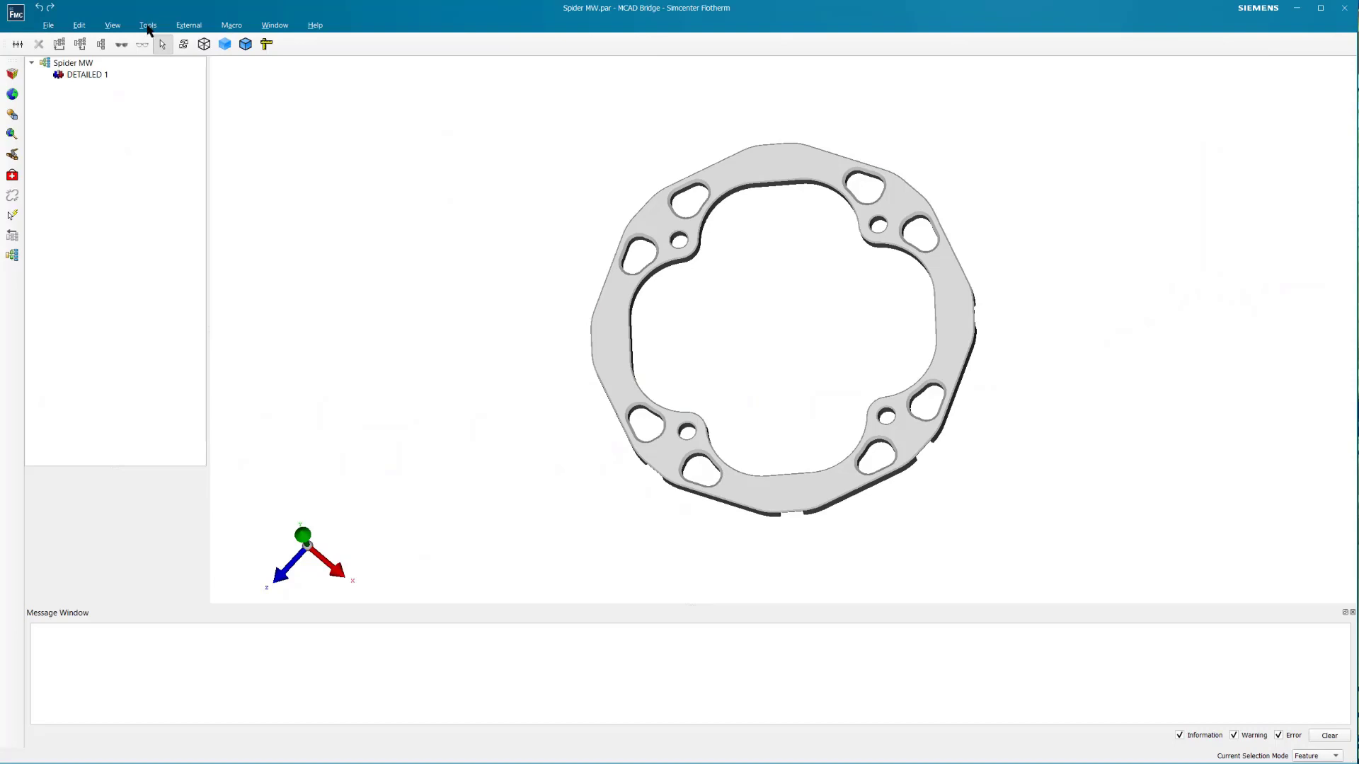
- In MCAD Bridge, voxelize the Spider MW ring with 1 ray direction and a 1 mm minimum cell size
left_click(149, 27)
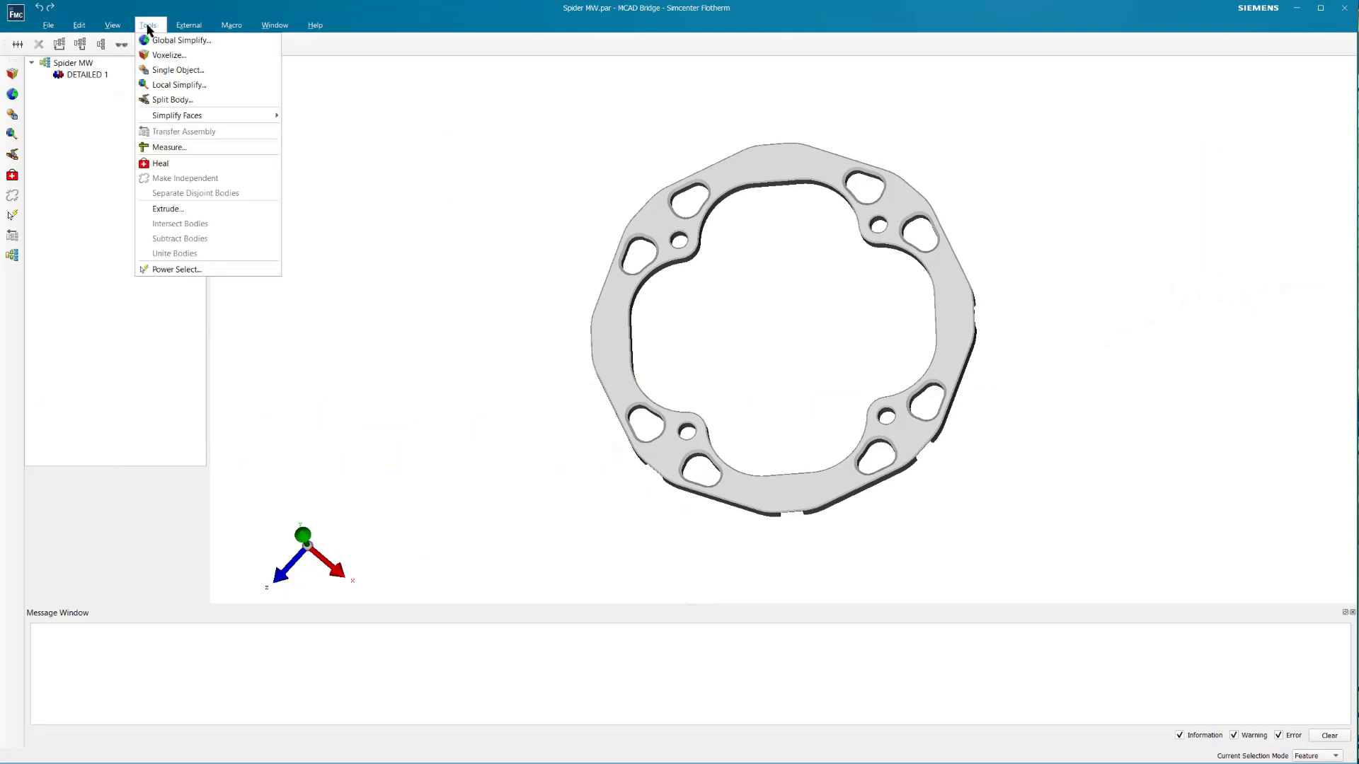
left_click(163, 55)
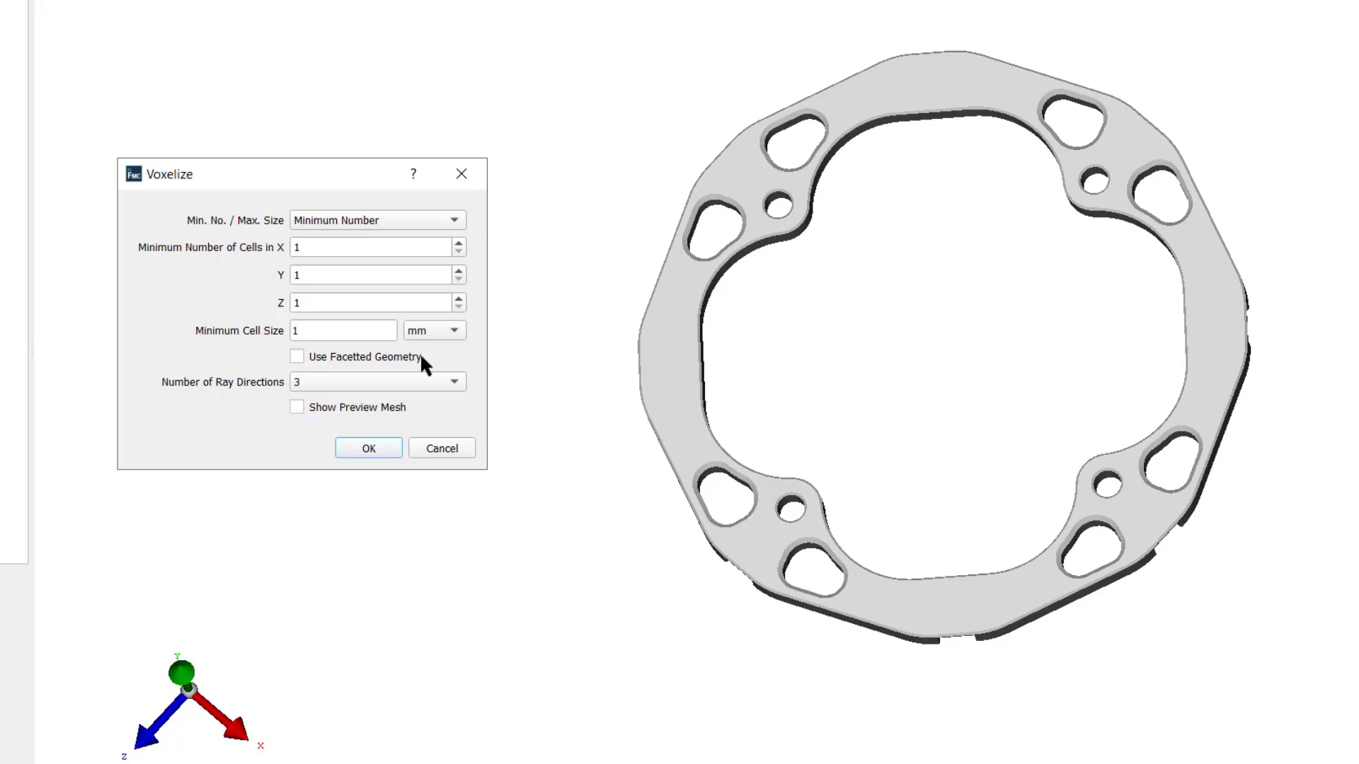
left_click(424, 382)
left_click(334, 395)
left_click(369, 449)
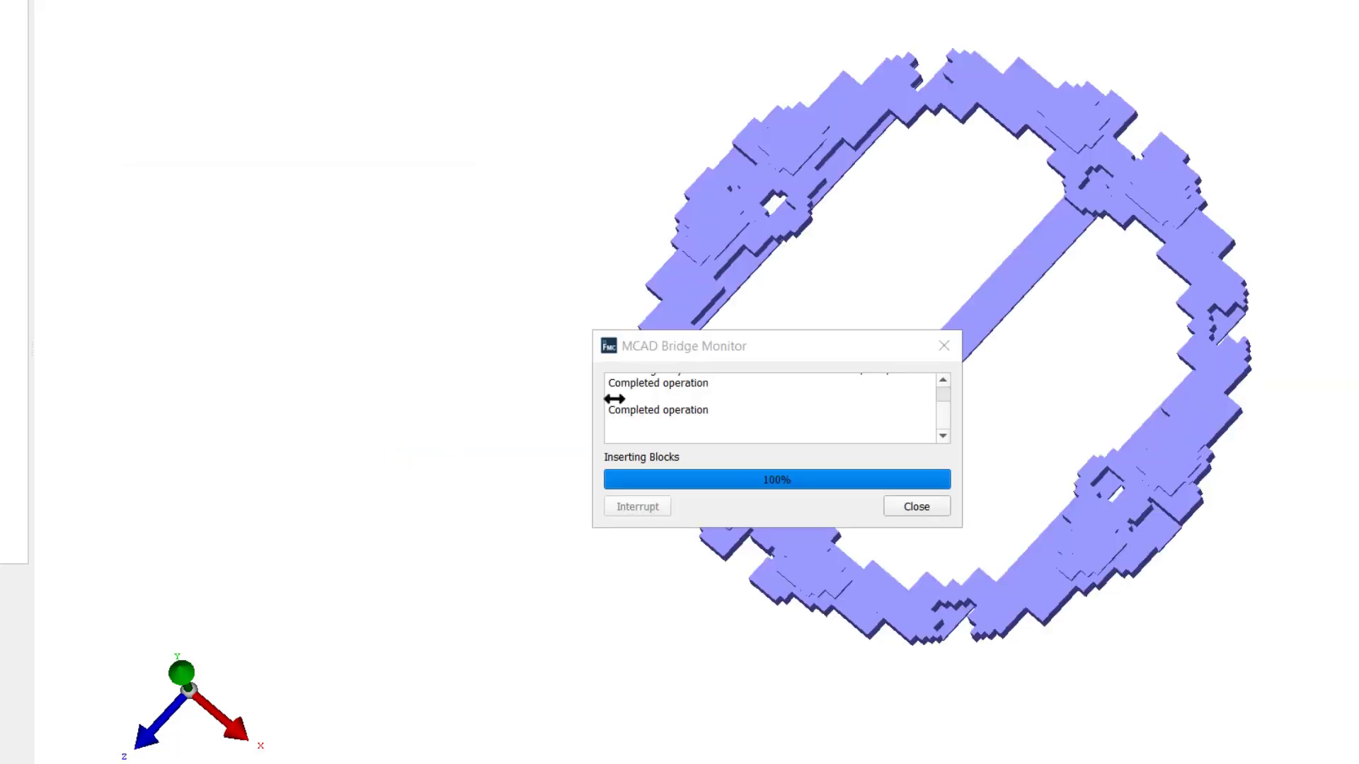
left_click(920, 505)
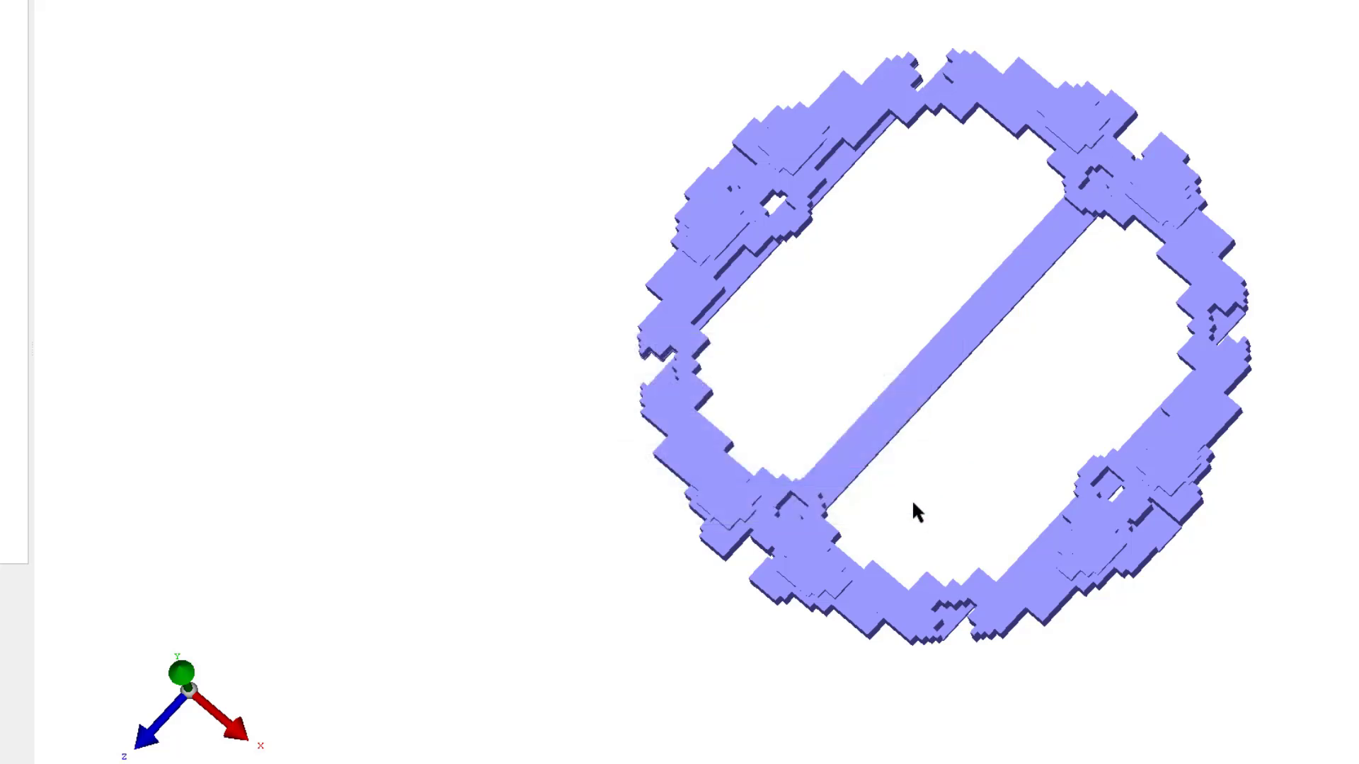
- Voxelize the original ring geometry with the number of ray directions set to 3
left_click(329, 386)
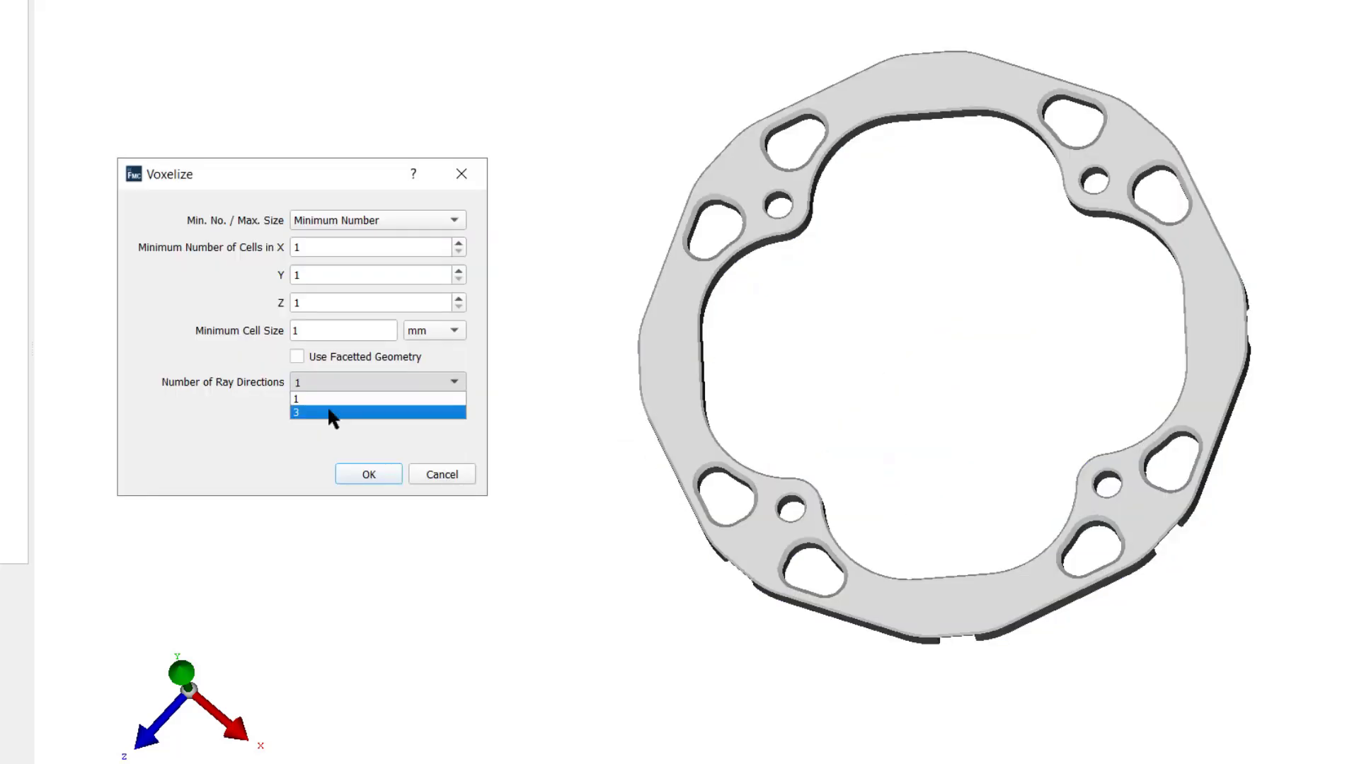
left_click(329, 412)
left_click(368, 474)
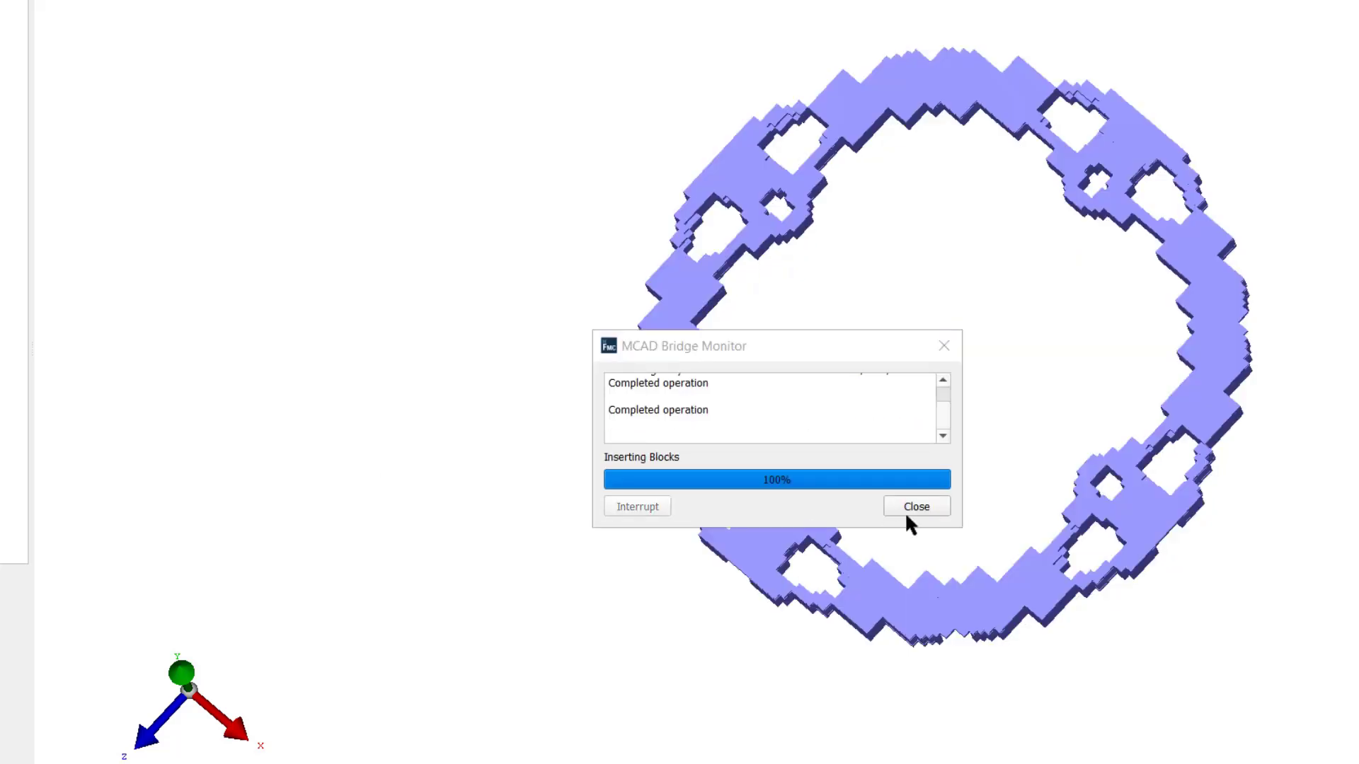
left_click(907, 512)
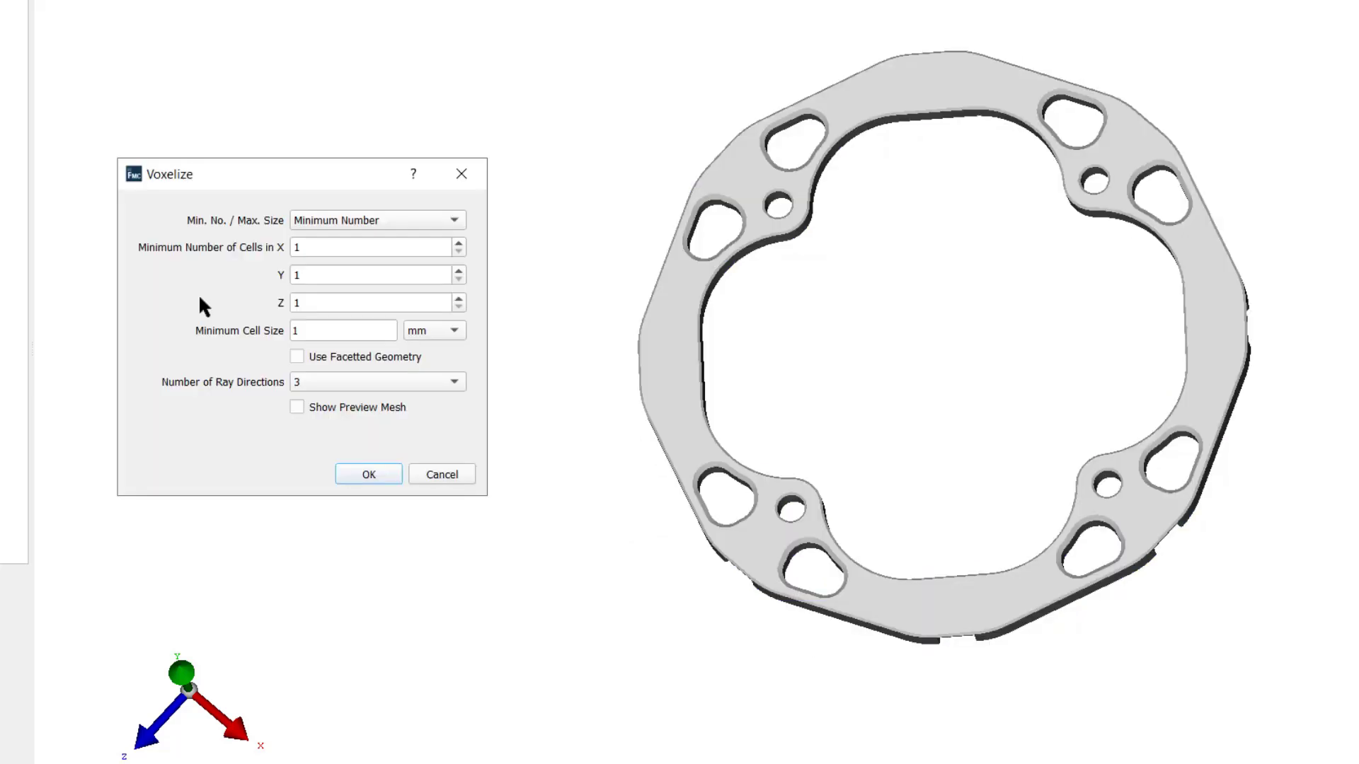
- Preview the voxel mesh normal to Y, enable Use Facetted Geometry, and voxelize the ring with 3 ray directions
left_click(340, 408)
left_click(338, 431)
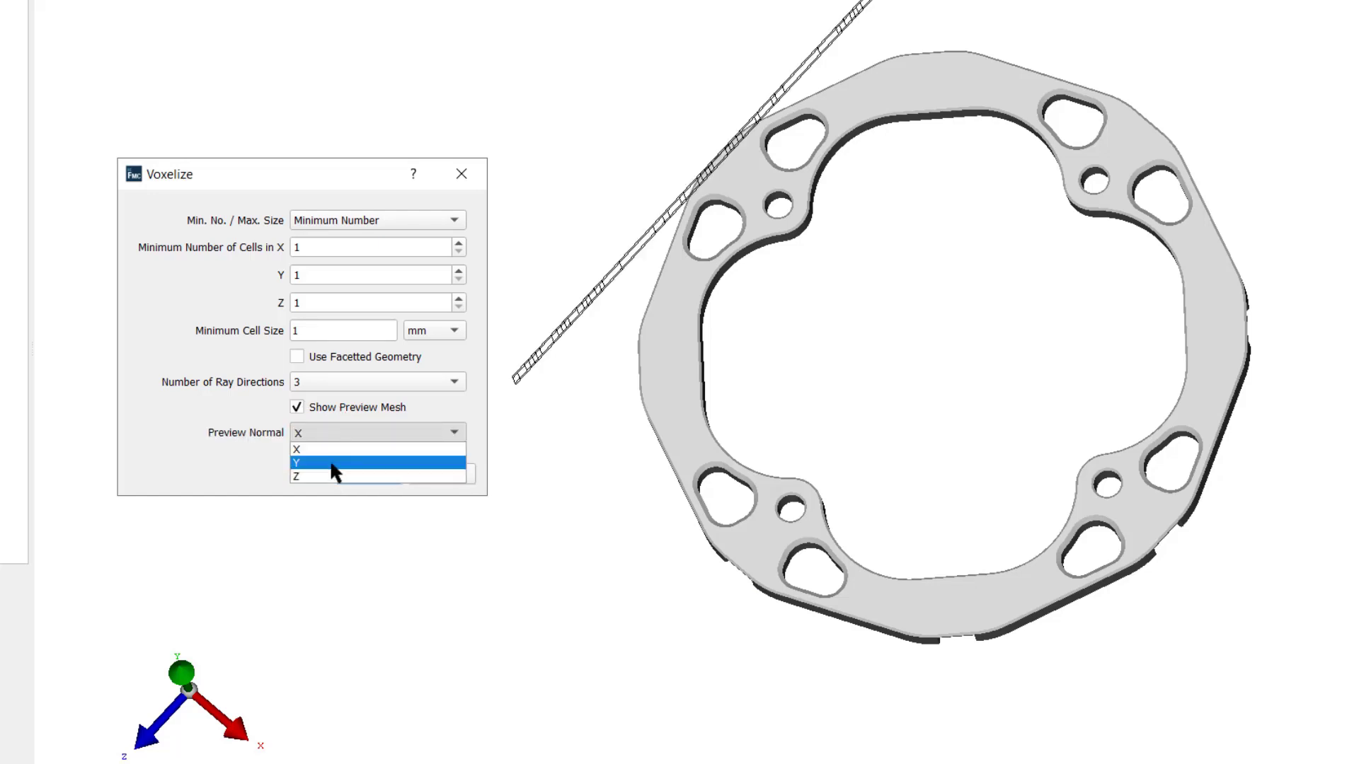
left_click(331, 462)
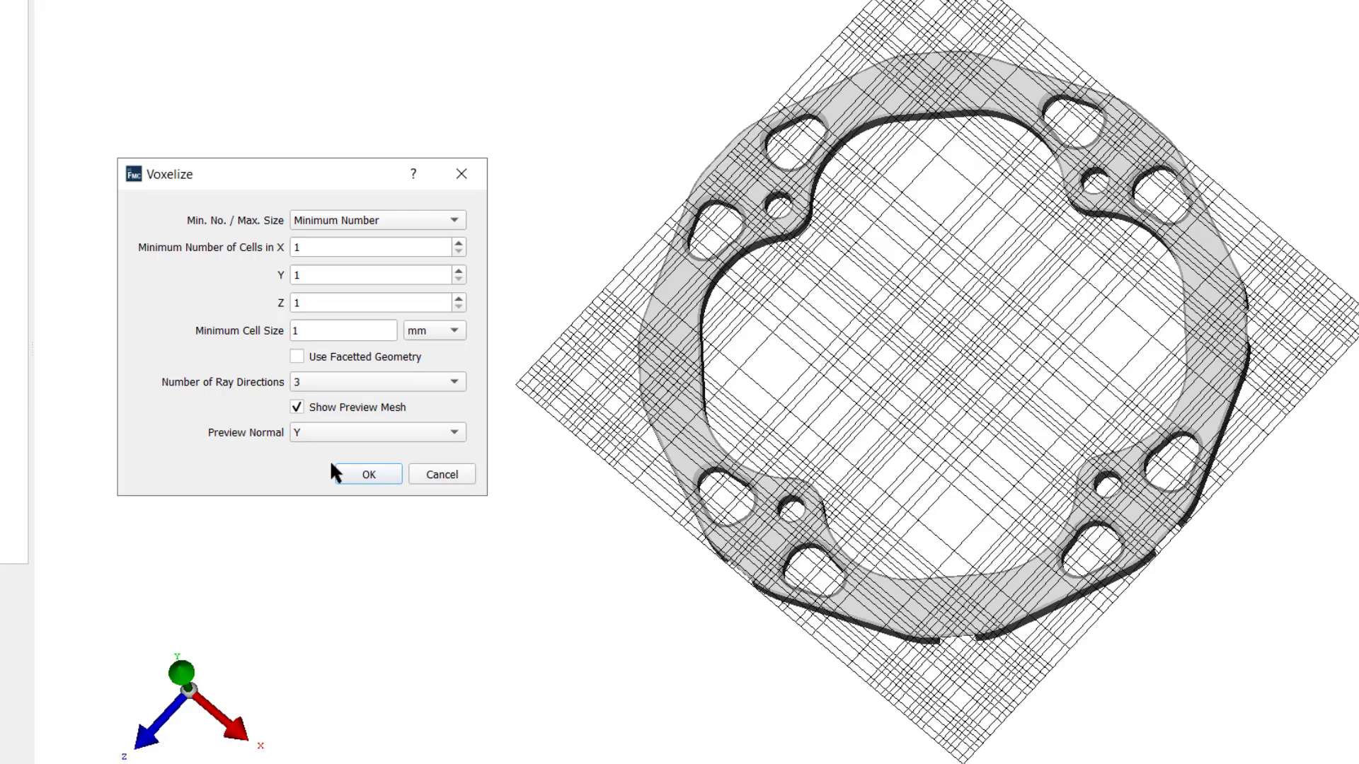
left_click(320, 361)
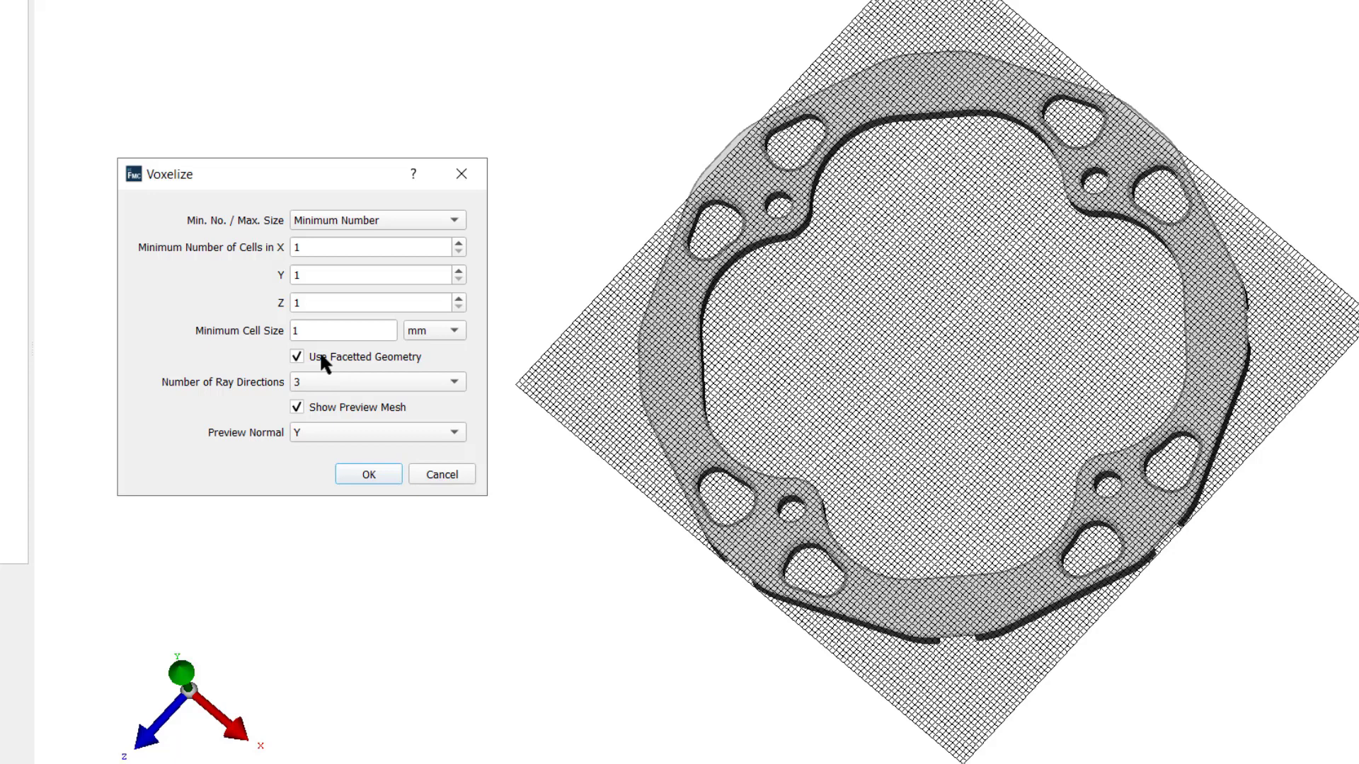
left_click(362, 475)
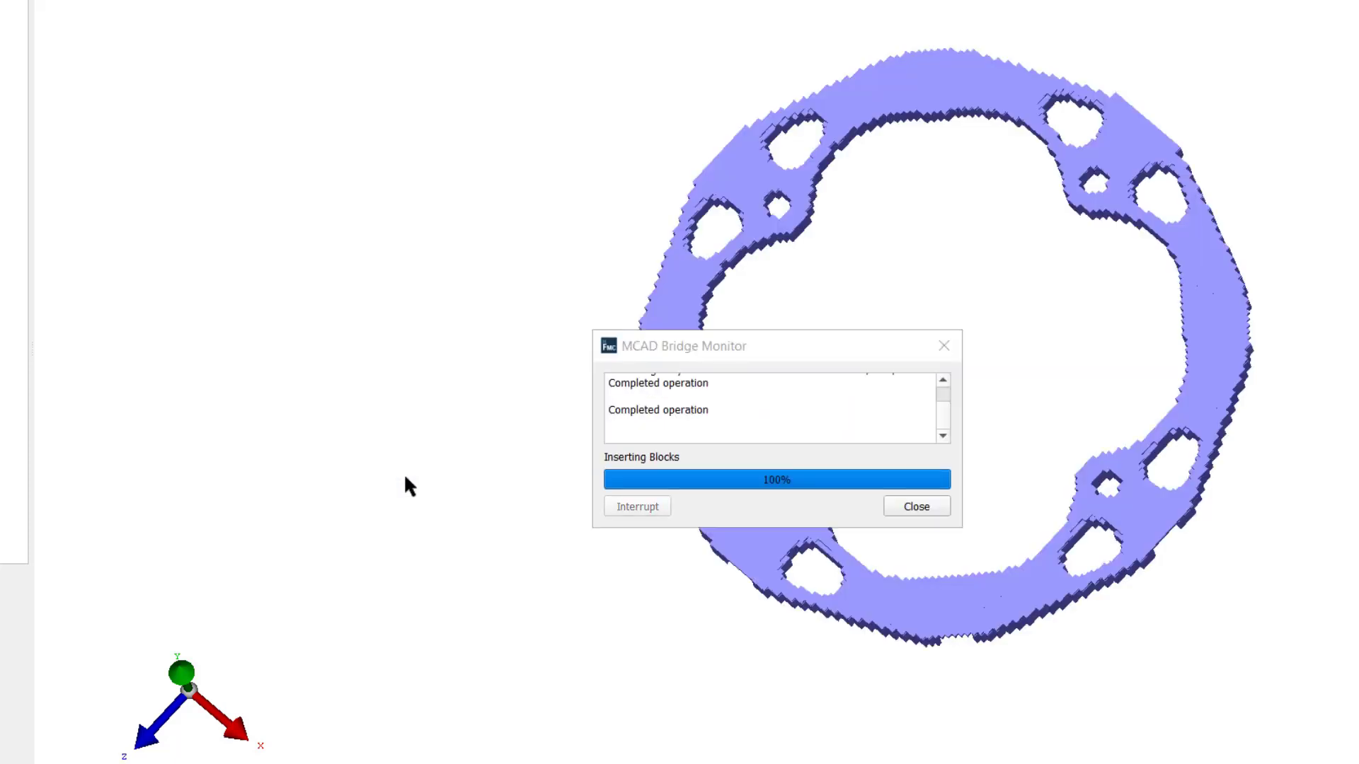
left_click(911, 507)
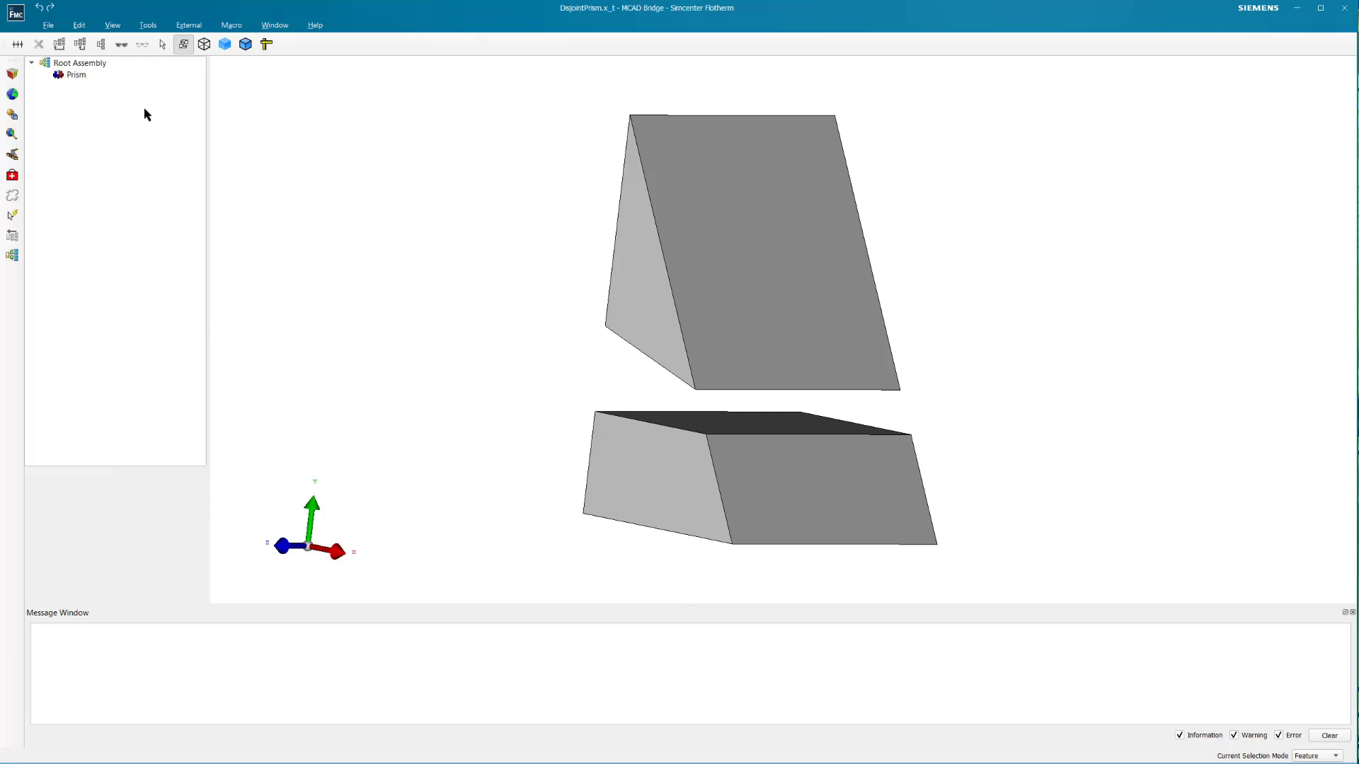
- Simplify the disjoint Prism body into a Bounding Prism single object
left_click(68, 75)
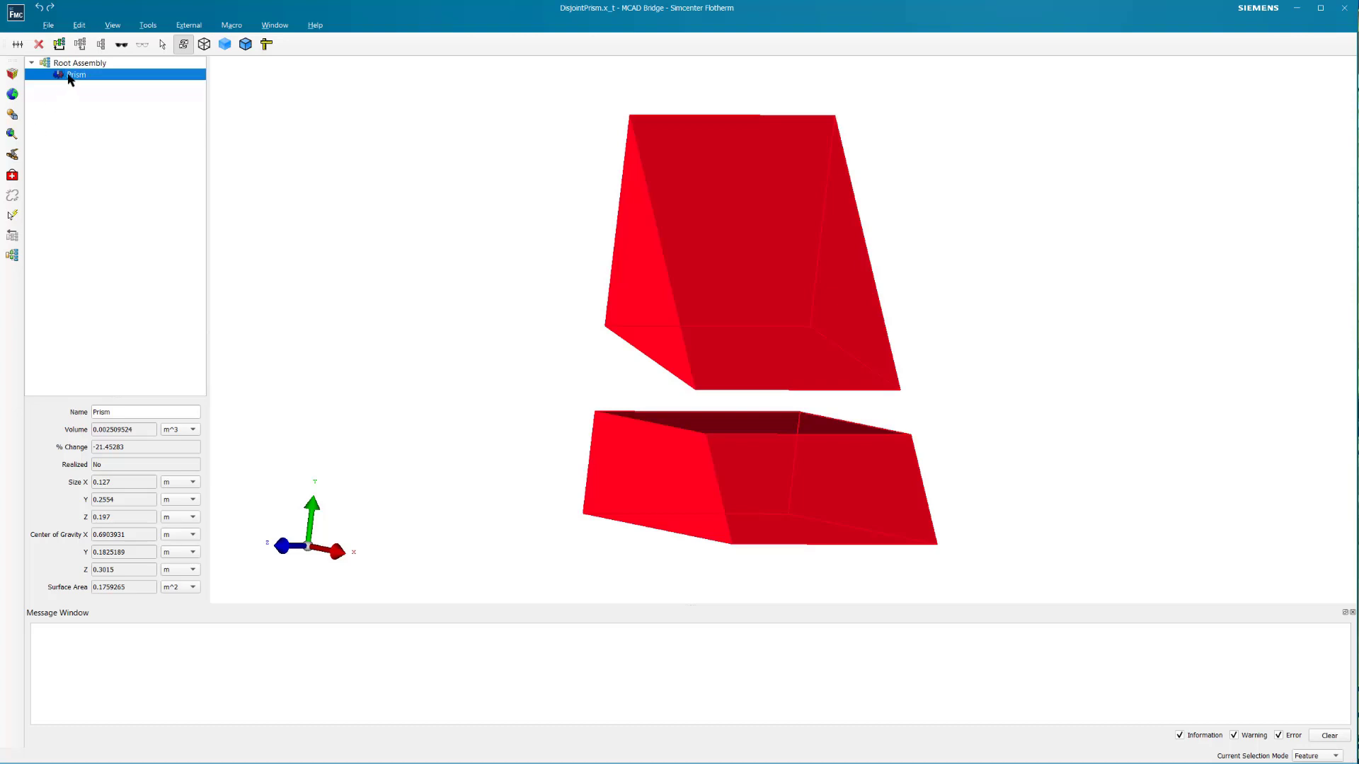
right_click(68, 75)
mouse_move(110, 128)
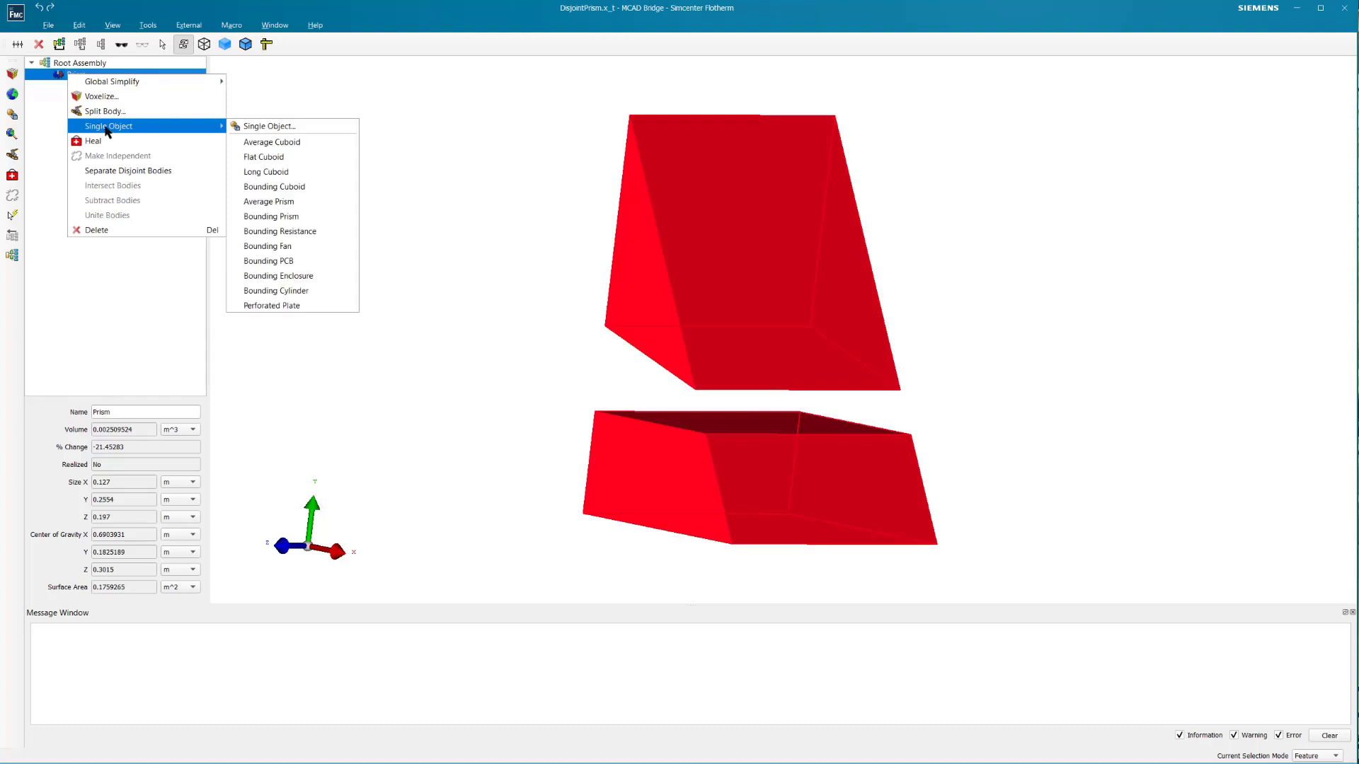
left_click(274, 216)
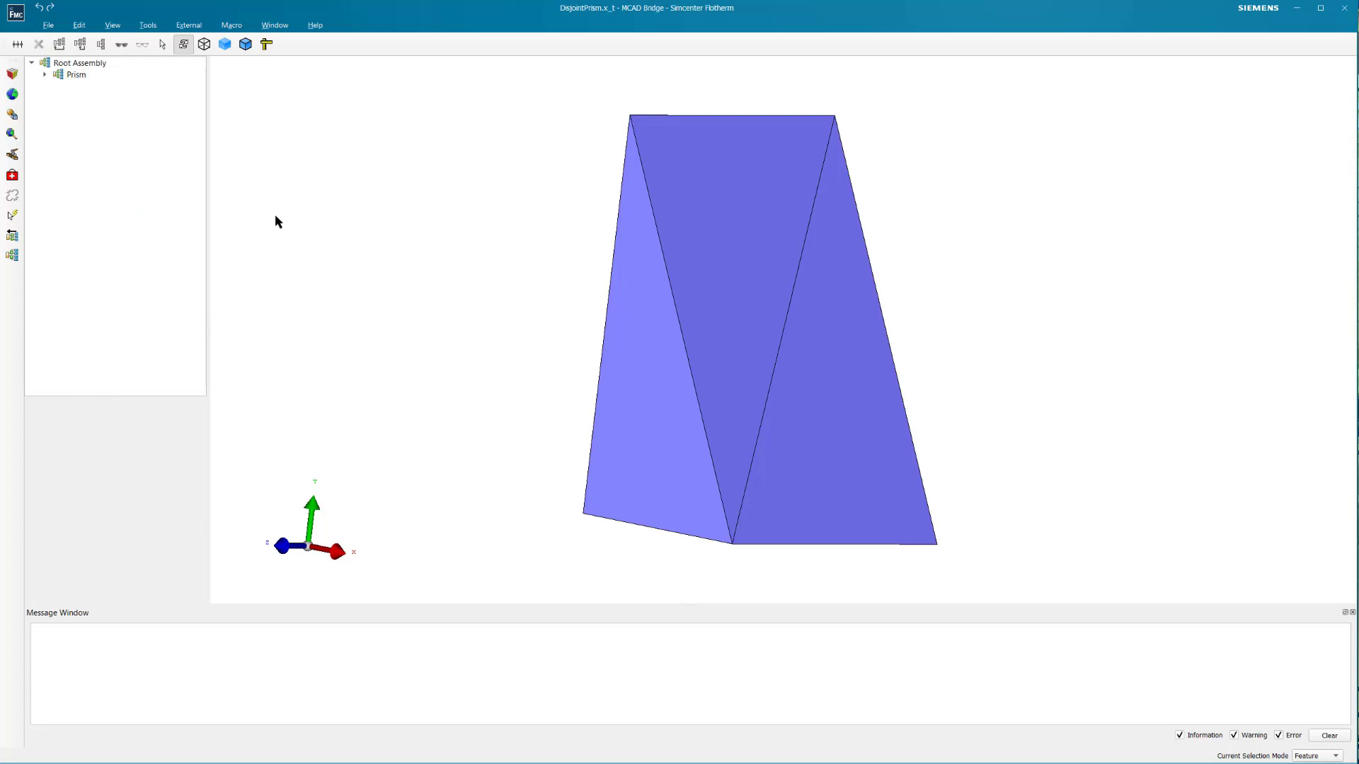
- Separate the disjoint bodies of the Prism part
left_click(76, 74)
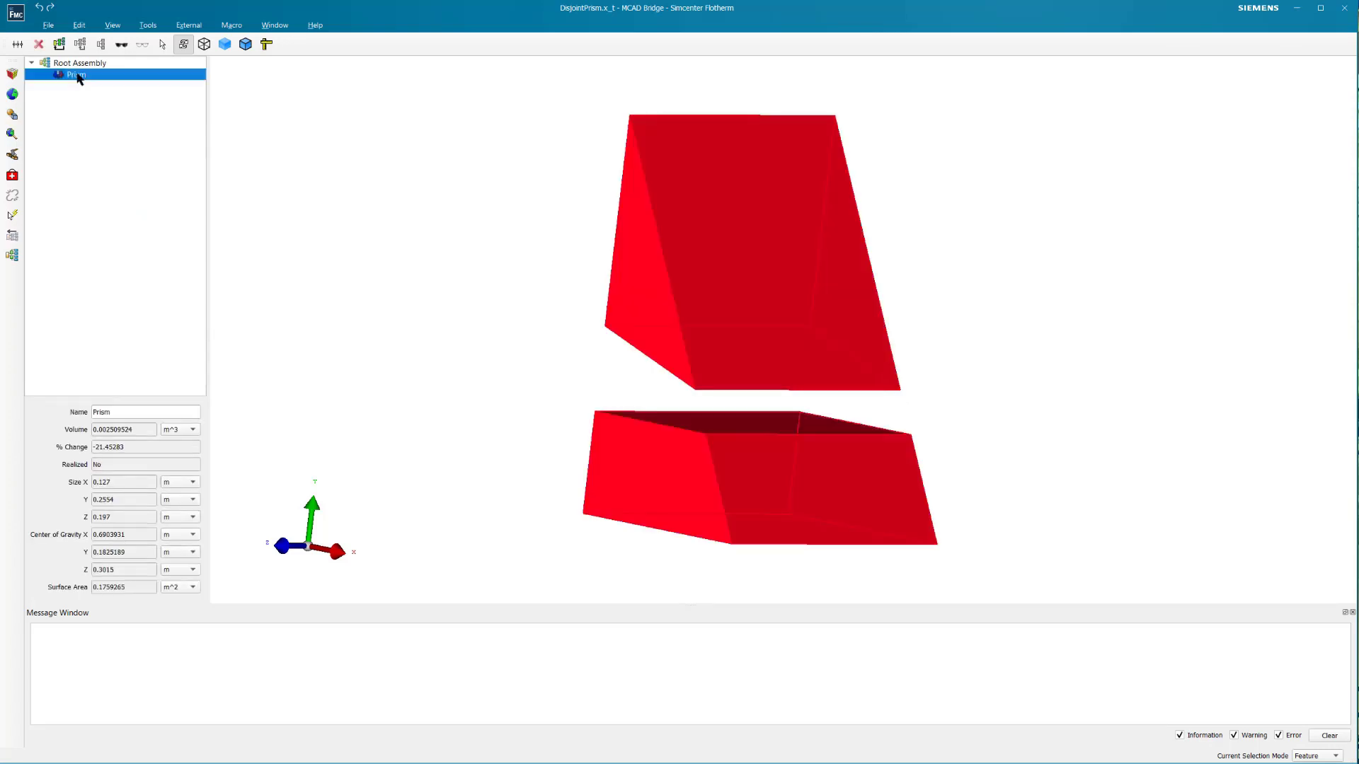
right_click(99, 80)
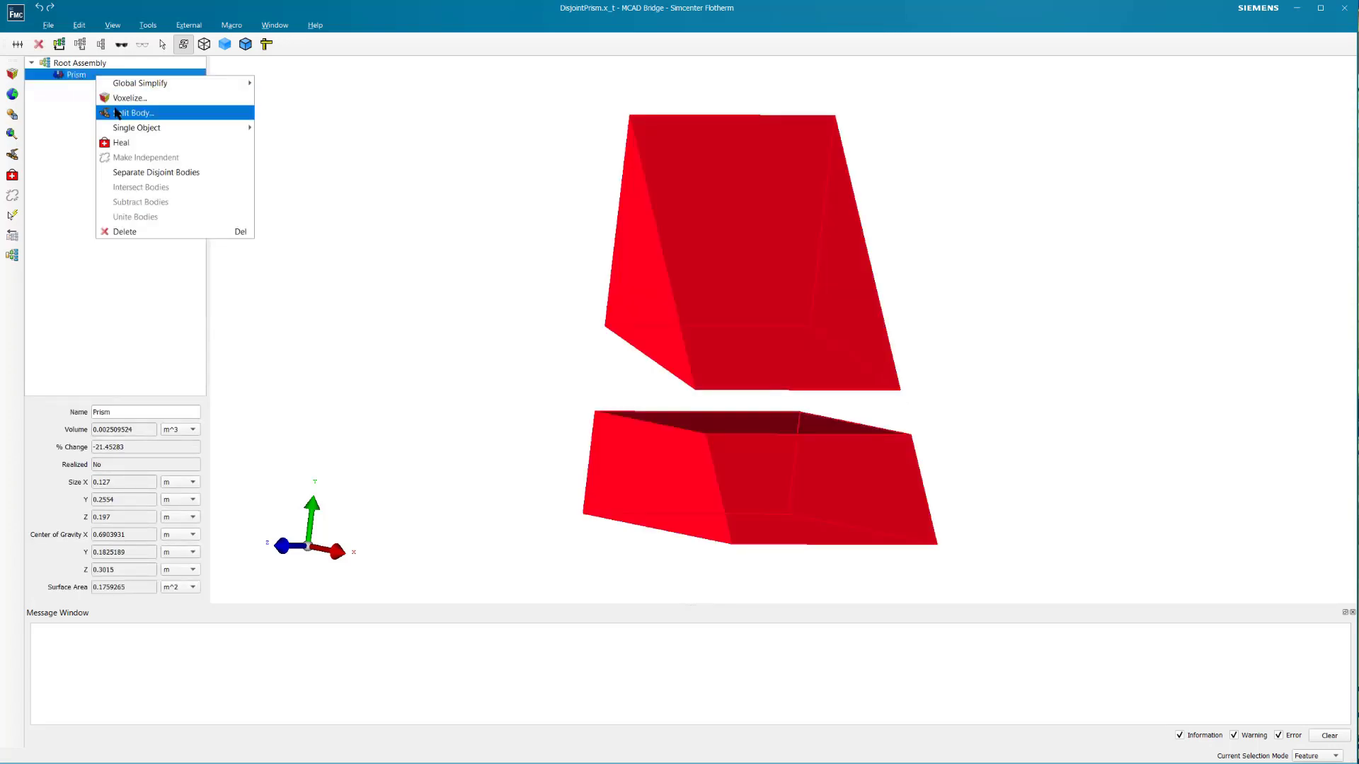
left_click(161, 174)
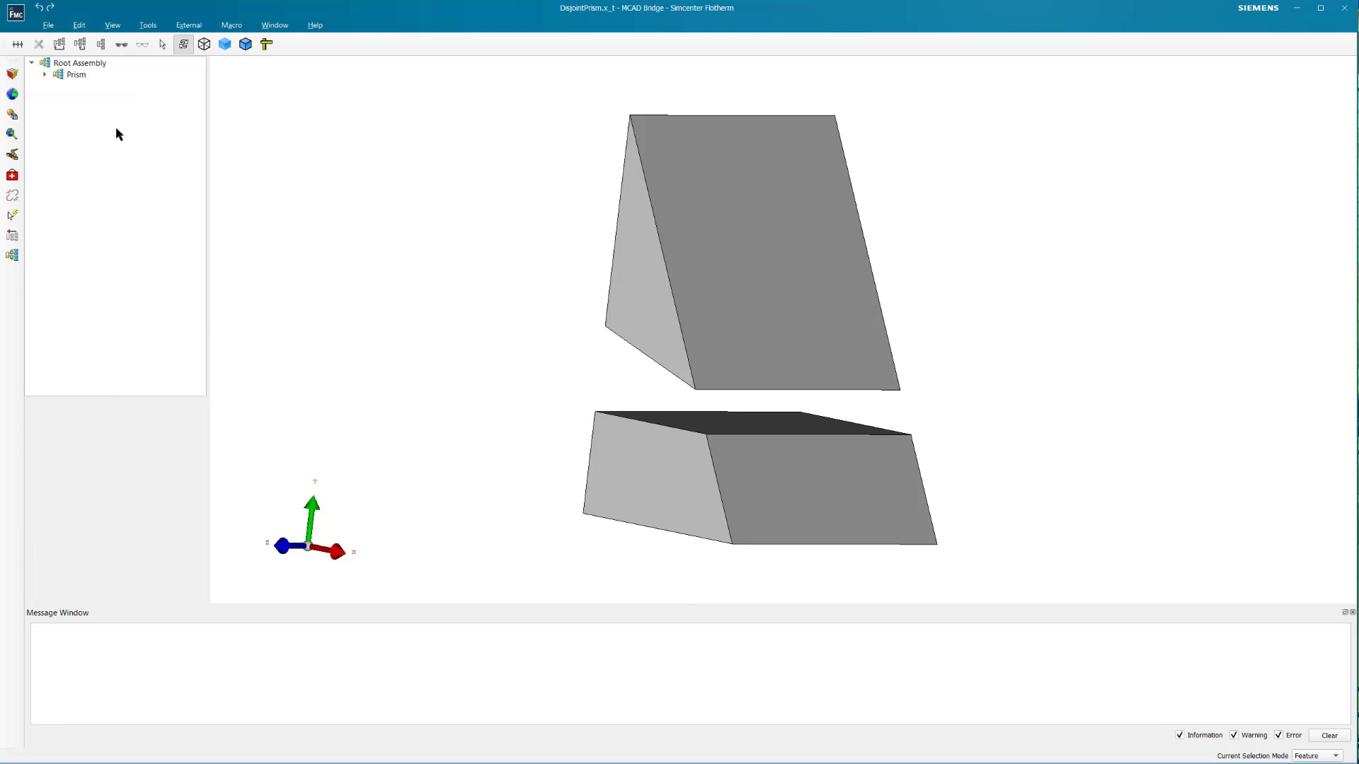
- Simplify the separated Prism_1 body into a Bounding Prism single object
left_click(45, 75)
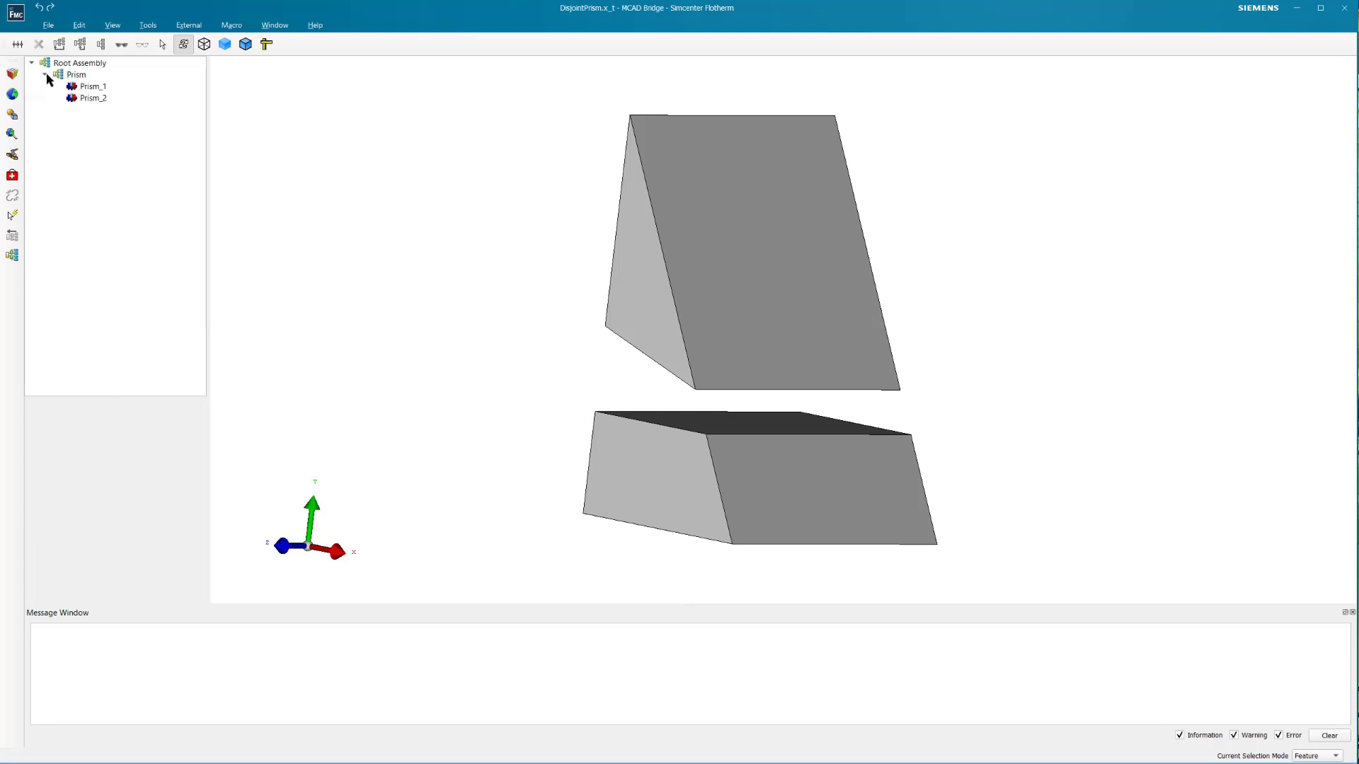
left_click(97, 87)
right_click(97, 88)
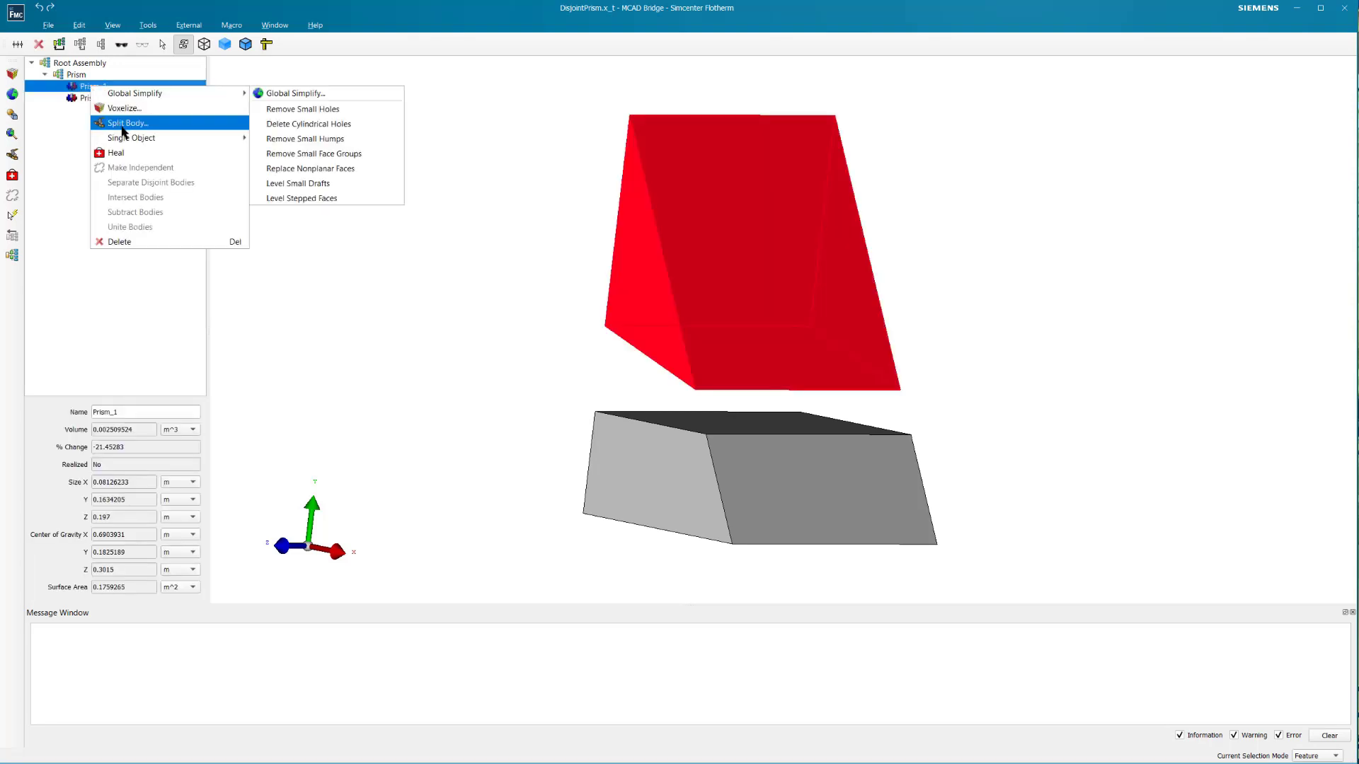
mouse_move(130, 140)
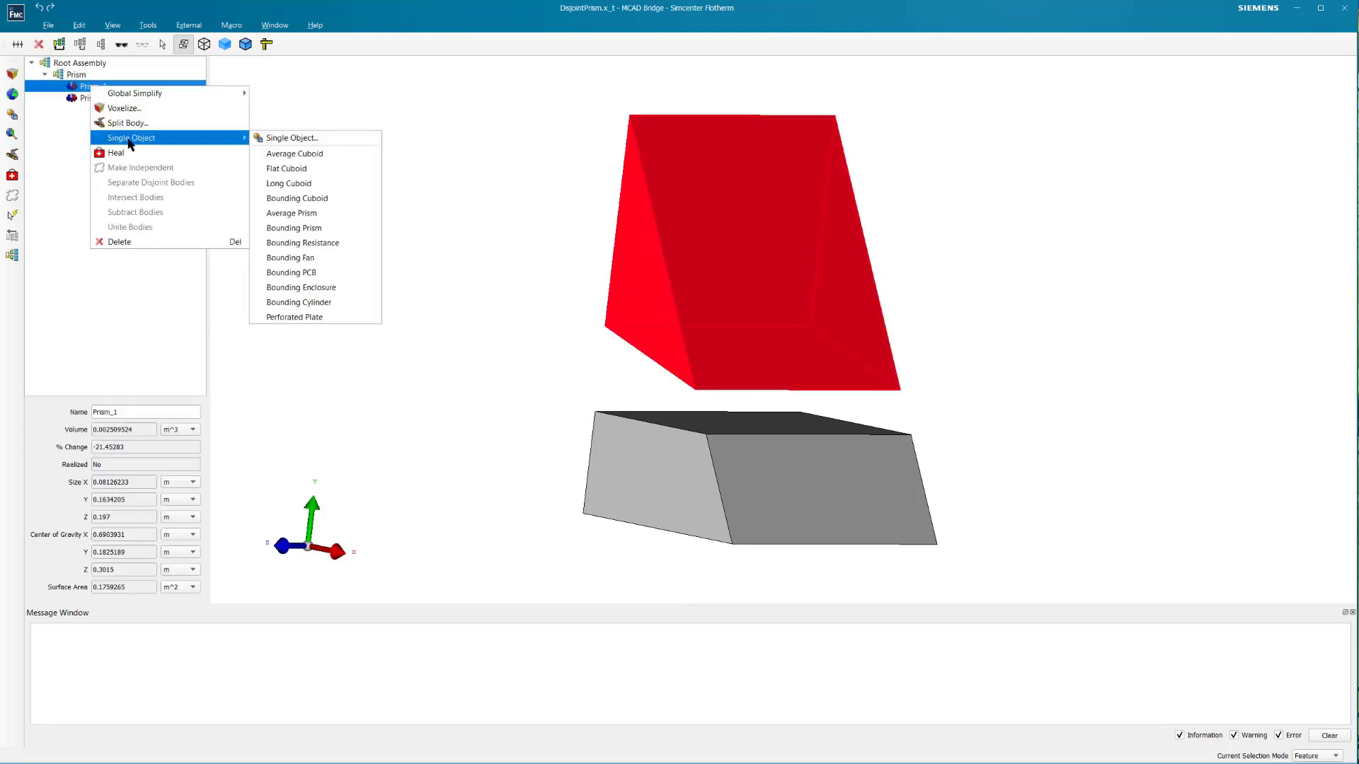
left_click(287, 215)
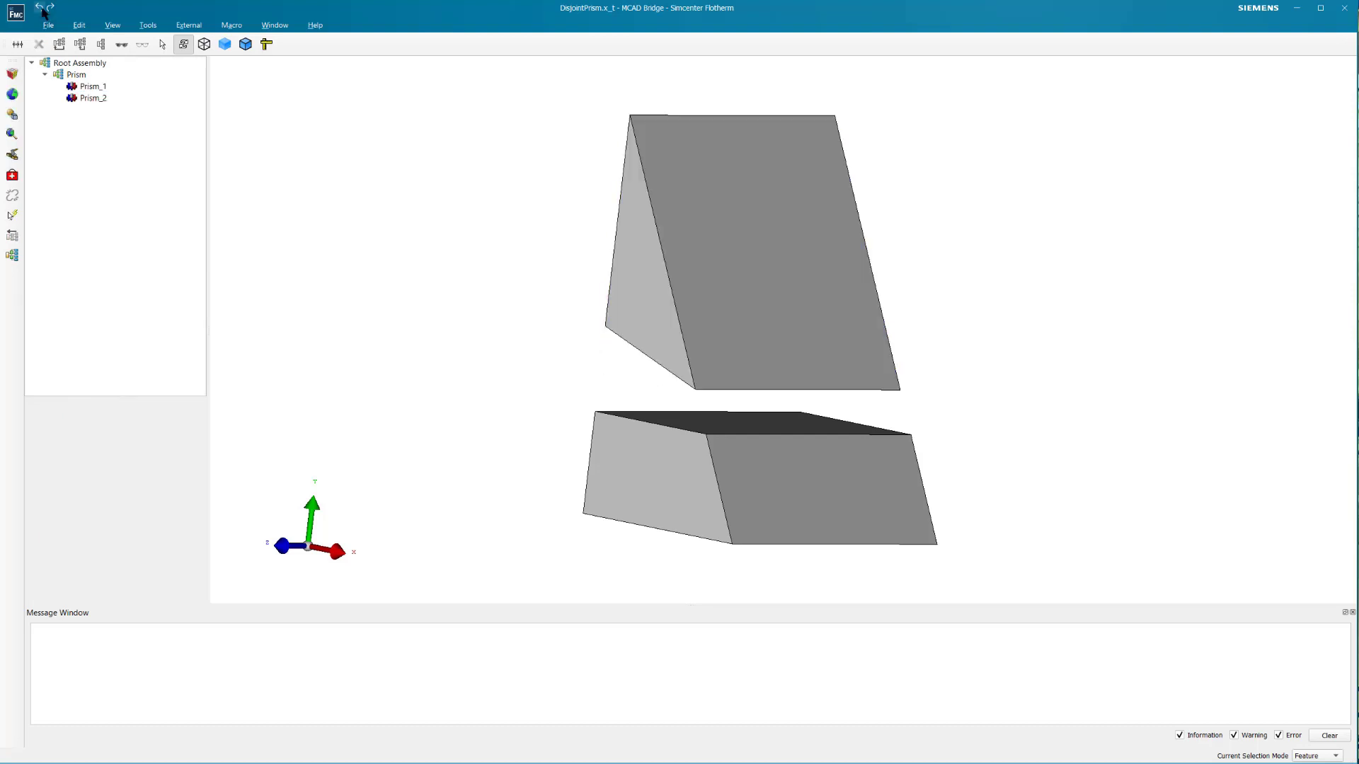
- Voxelize the whole Prism assembly using facetted geometry, 3 ray directions and a 1 mm minimum cell size
left_click(69, 75)
left_click(12, 74)
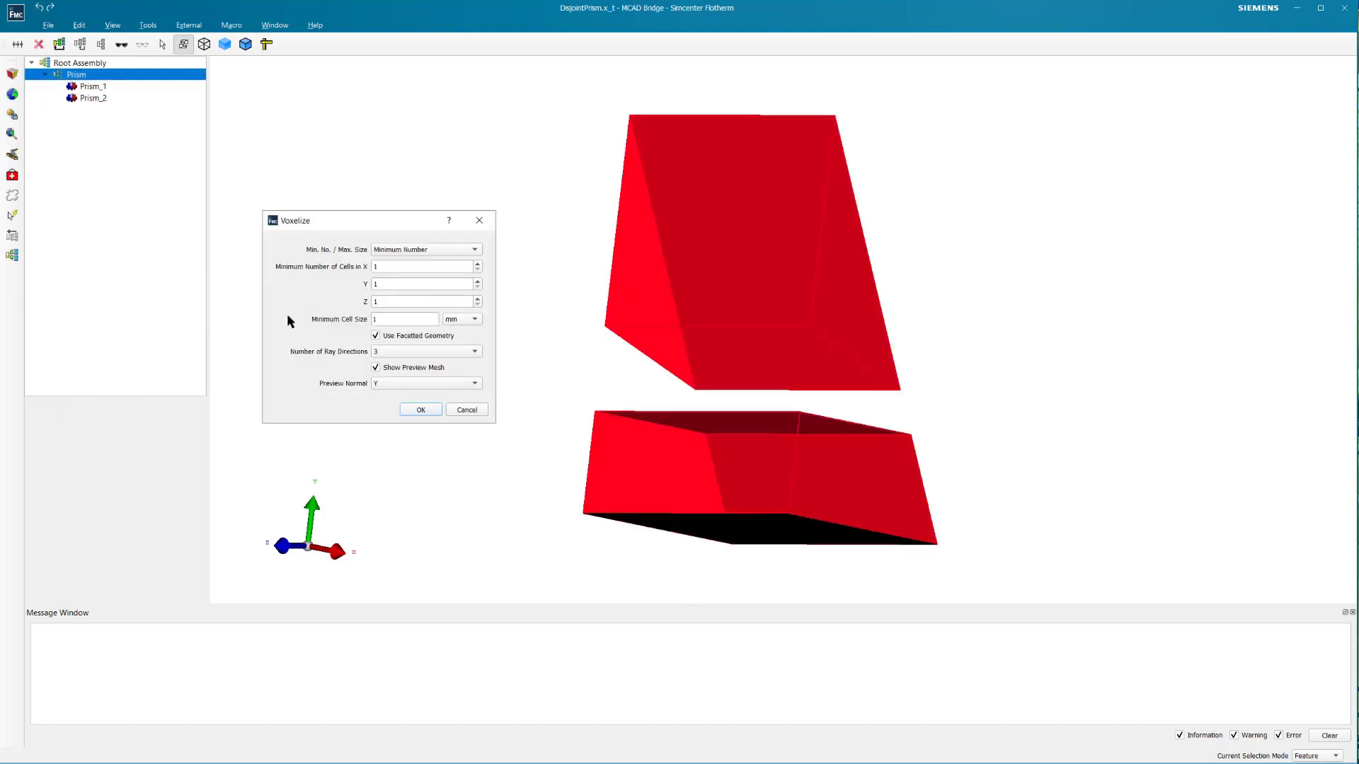
left_click(417, 409)
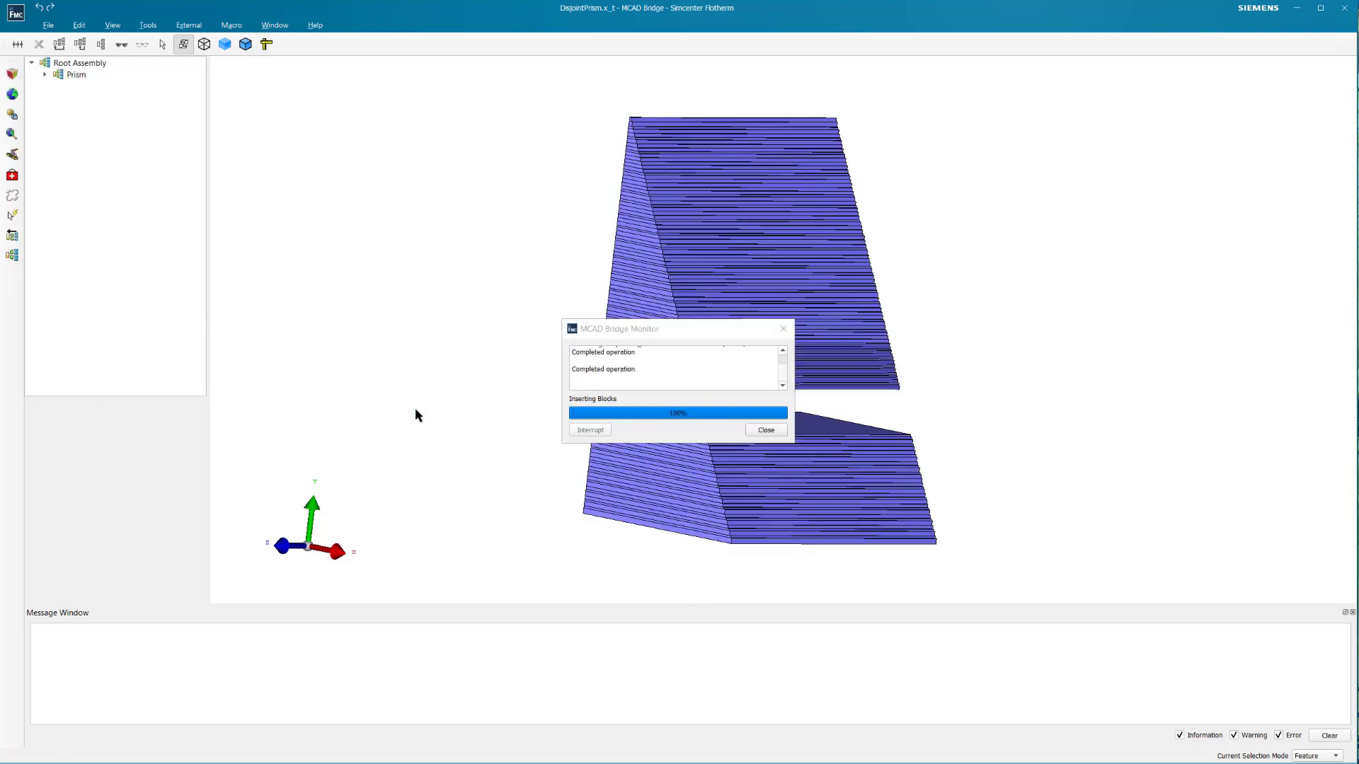
left_click(764, 430)
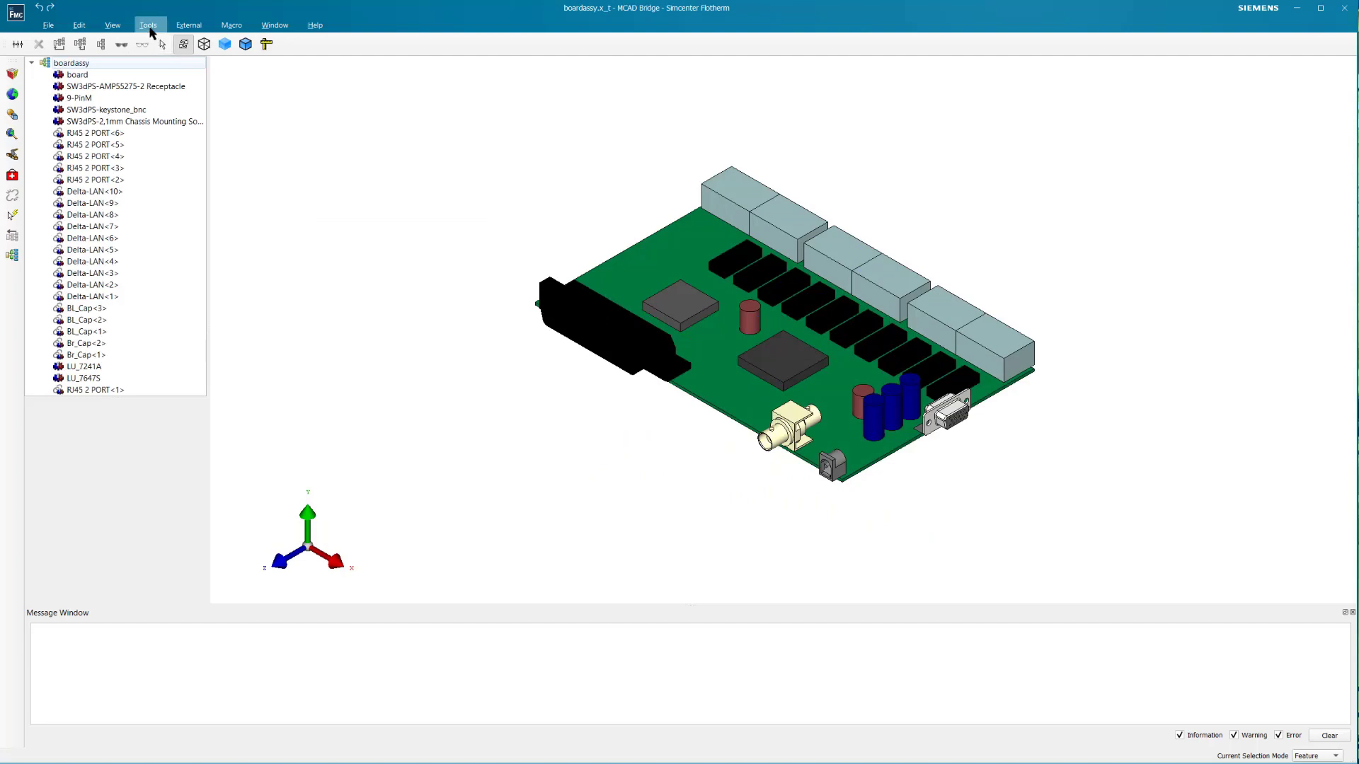
- Open Power Select for the boardassy model and select all holes
left_click(149, 28)
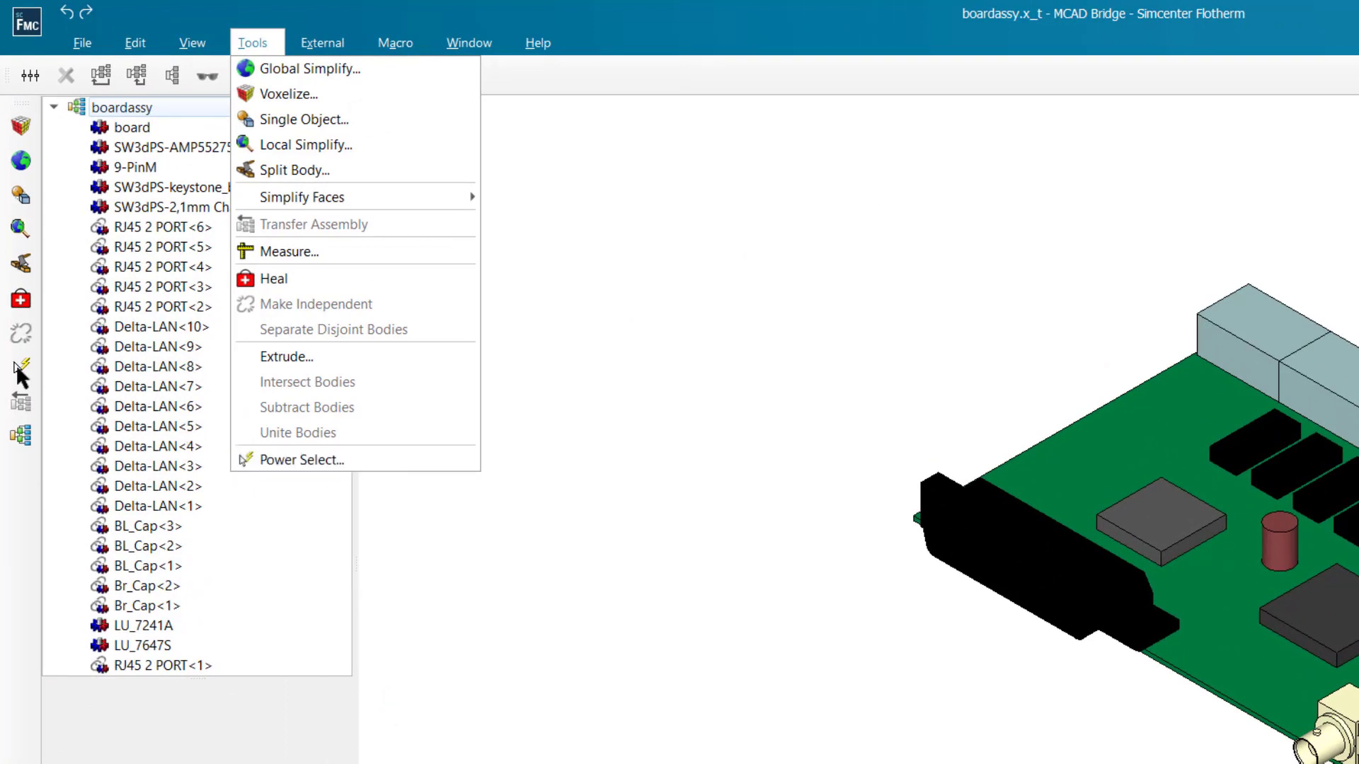
left_click(20, 367)
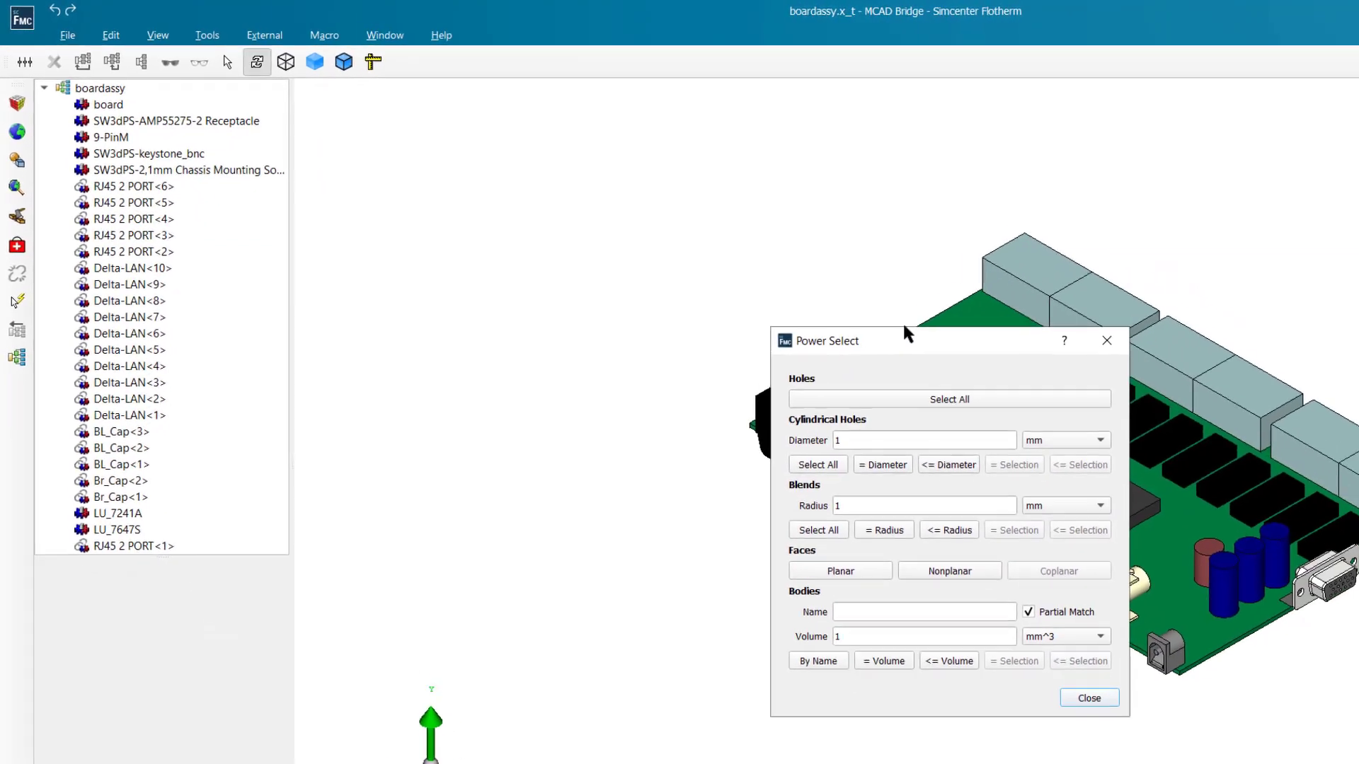
left_click_drag(1115, 413, 513, 232)
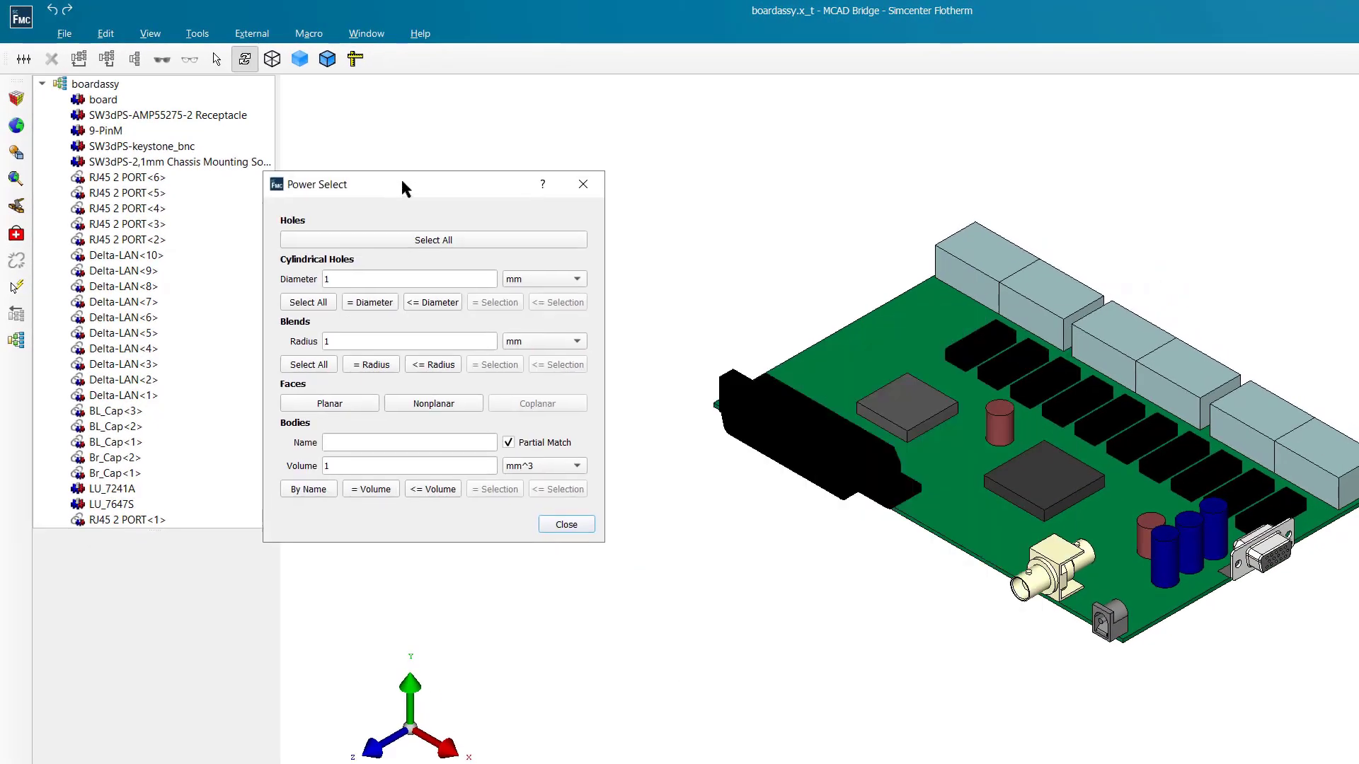
left_click_drag(402, 182, 429, 154)
left_click(415, 212)
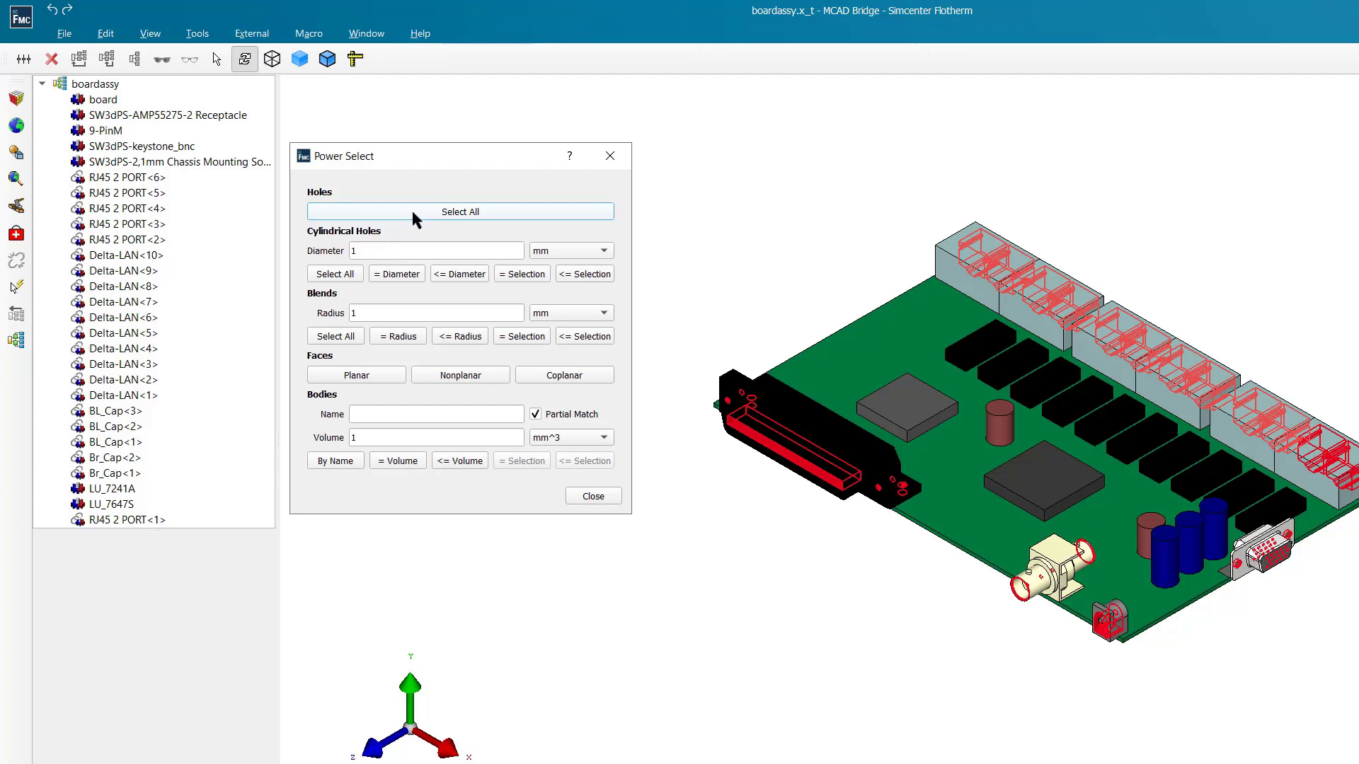
- Set the cylindrical hole diameter to 2 mm and select all cylindrical holes, those equal to it, and those no larger
double_click(353, 251)
type("2")
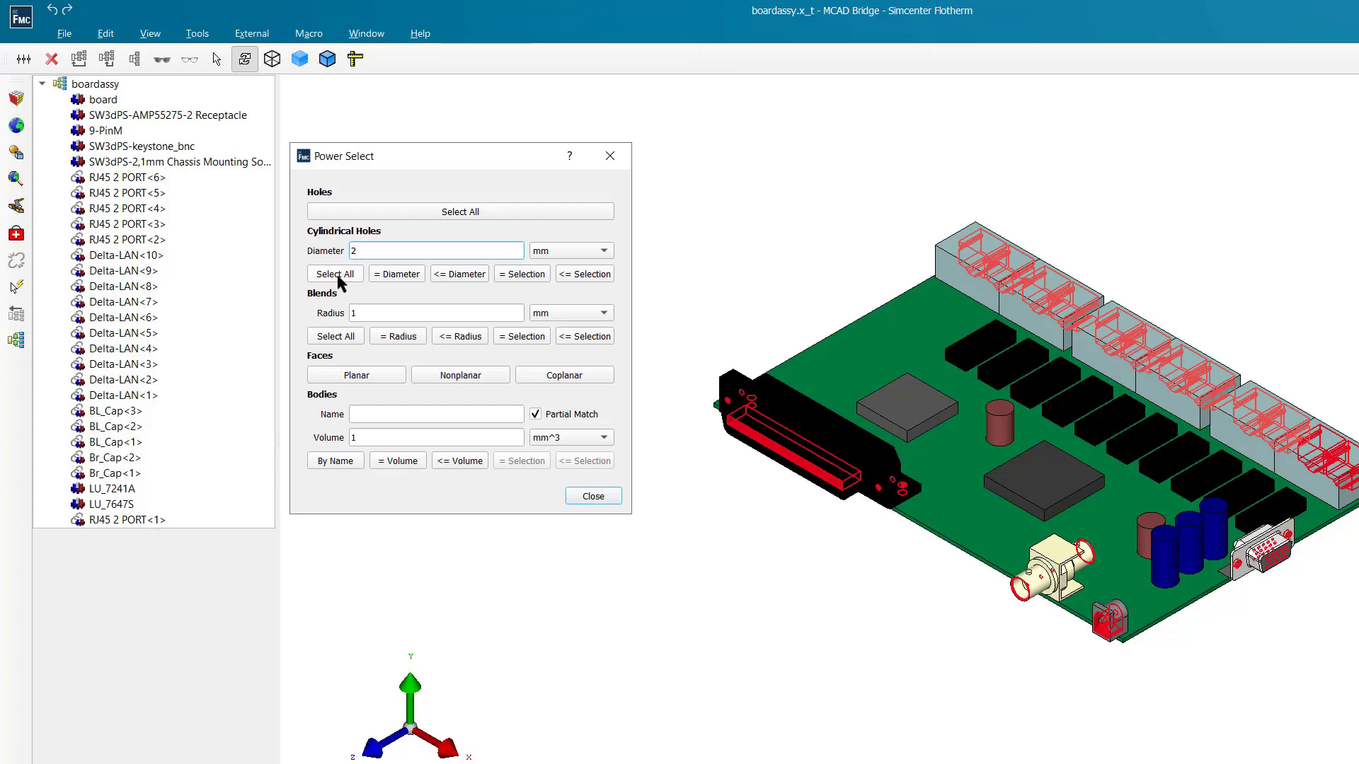
left_click(339, 281)
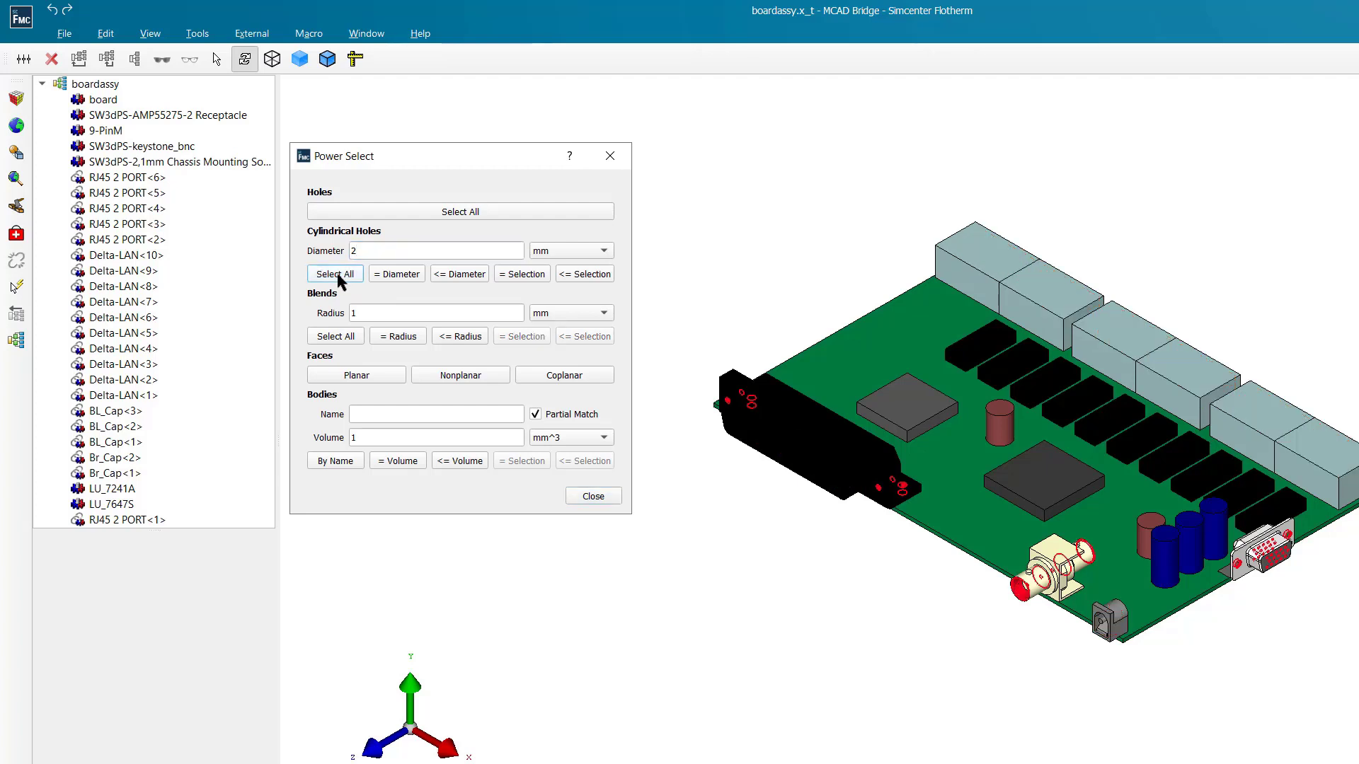
left_click(385, 274)
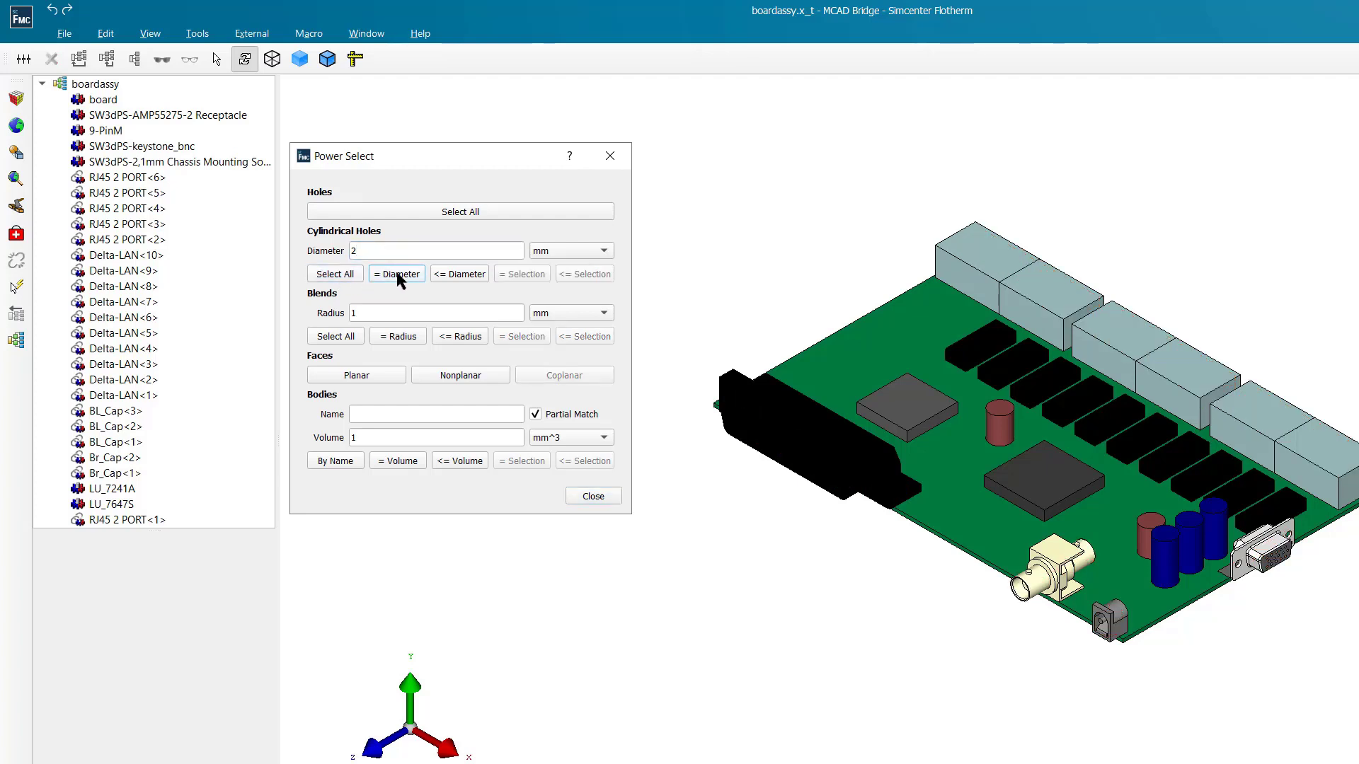
left_click(460, 274)
- Pick a mounting hole on the 9-PinM connector and select cylindrical holes equal to it, followed by those equal or smaller
right_click(1239, 570)
left_click(1240, 569)
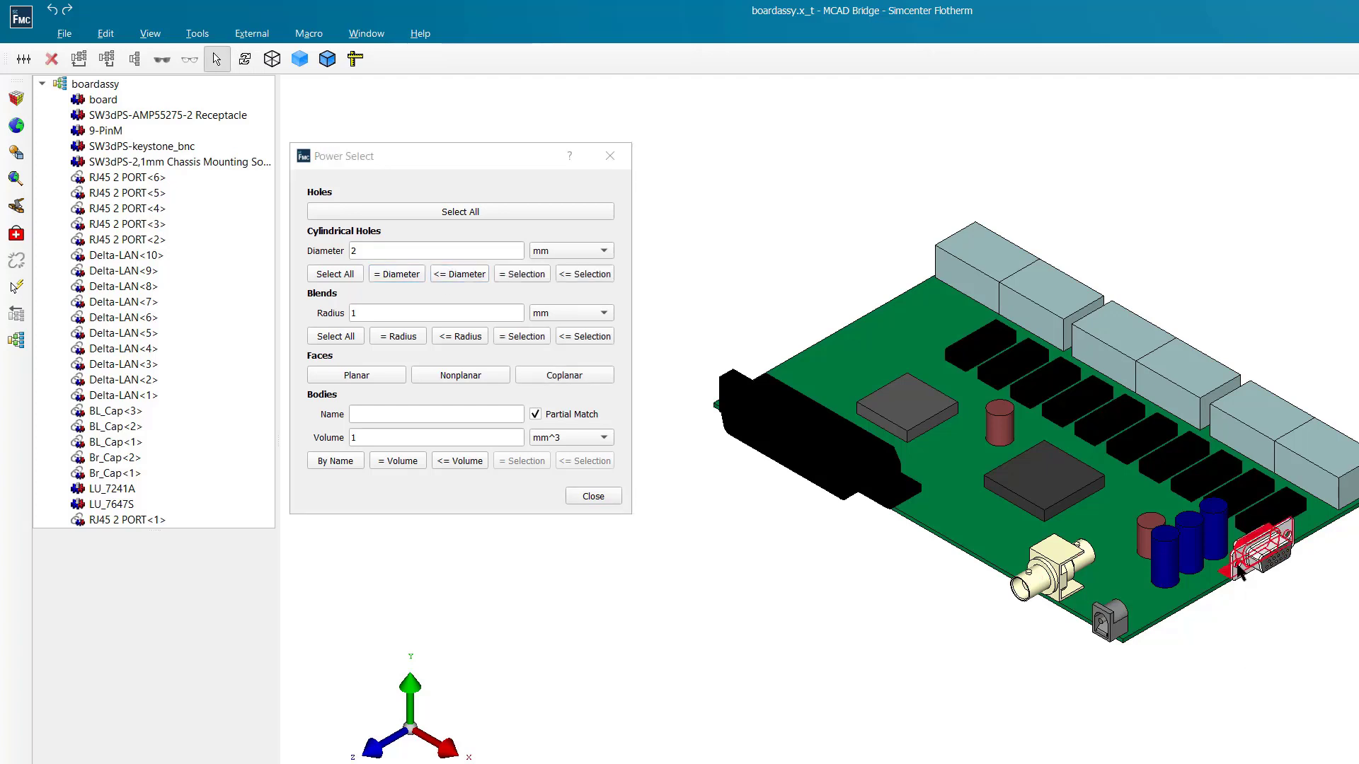
left_click(1240, 570)
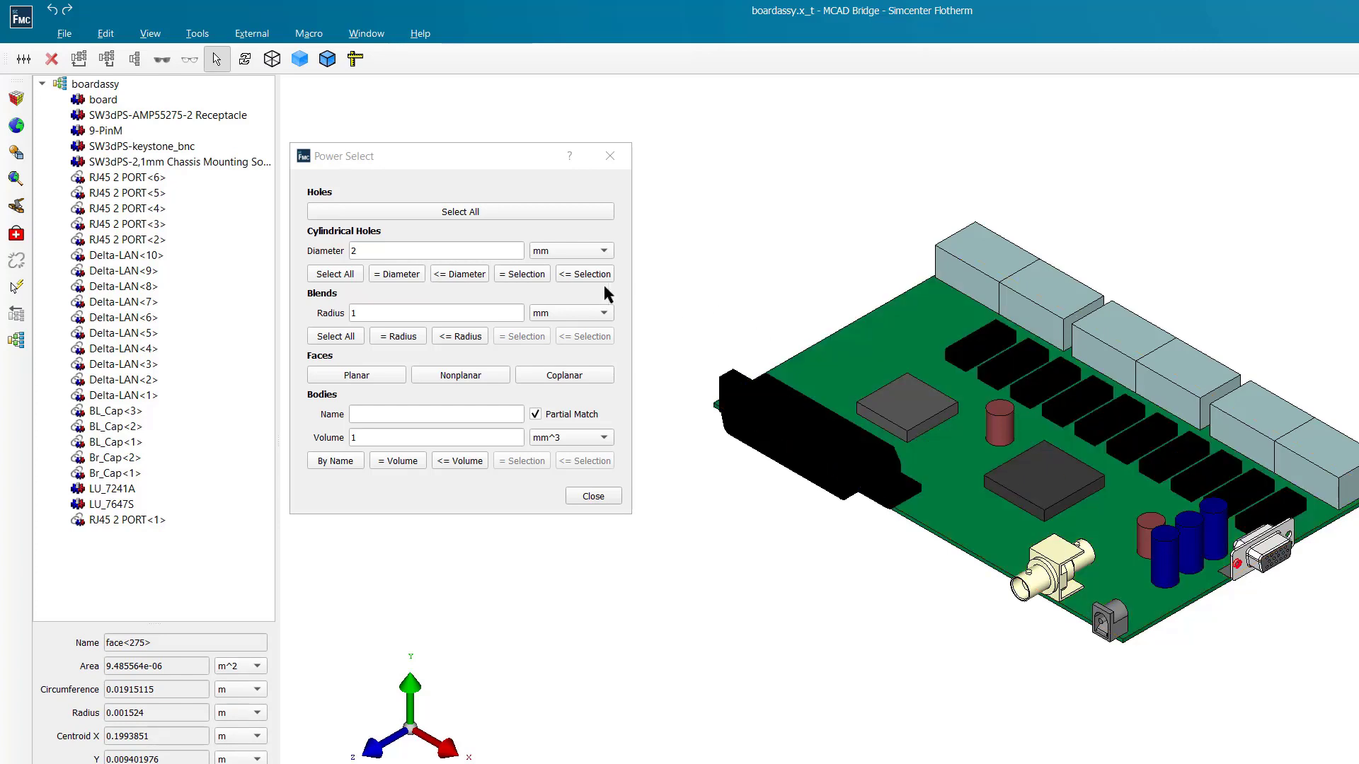
left_click(525, 274)
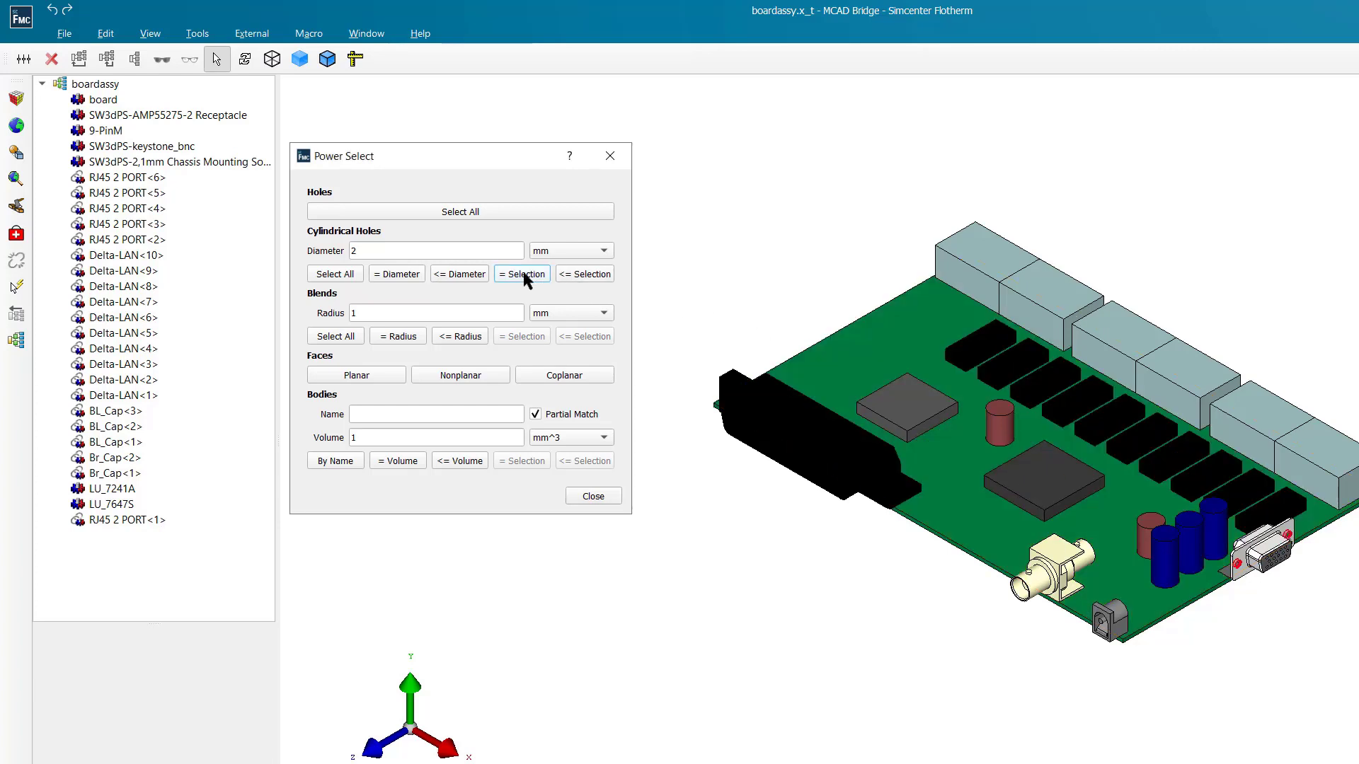
left_click(586, 275)
- Select all blends in the board assembly, followed by its planar and nonplanar faces
left_click(334, 338)
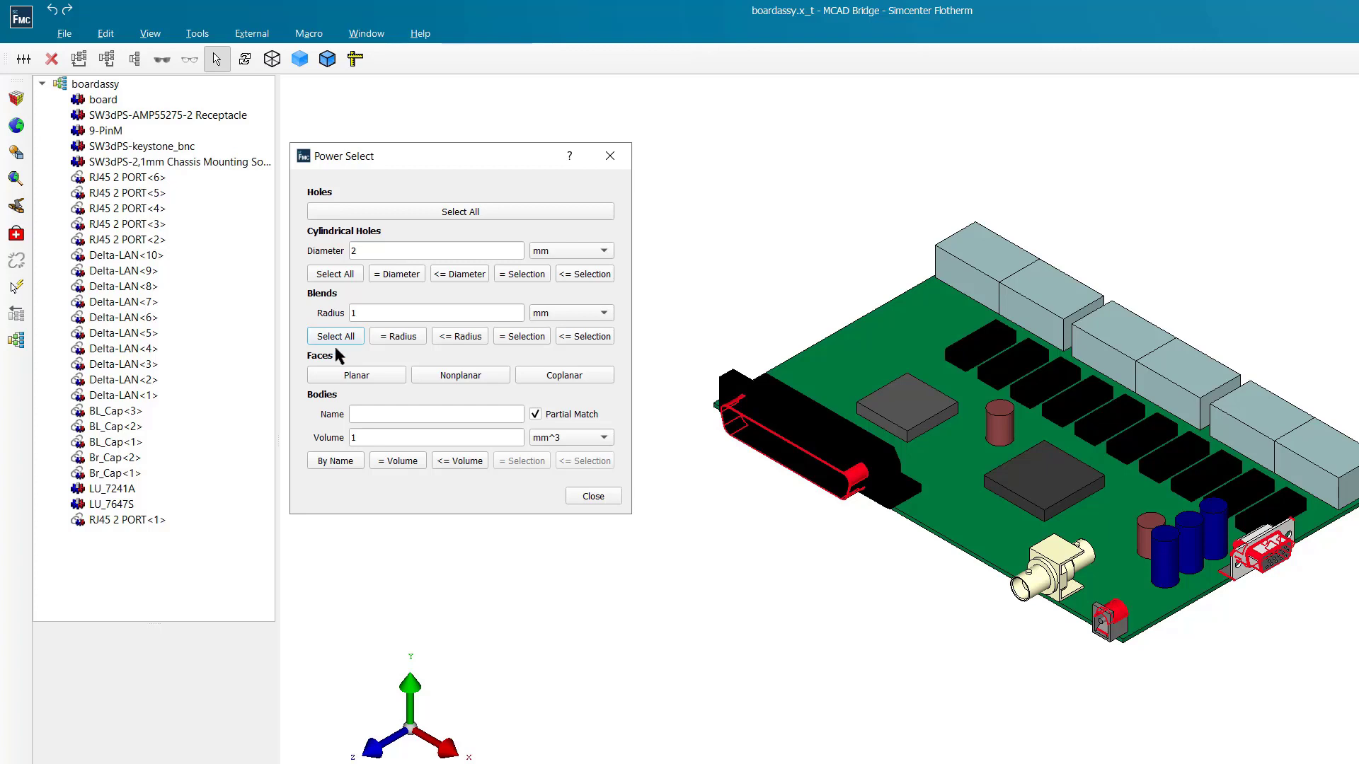
left_click(373, 373)
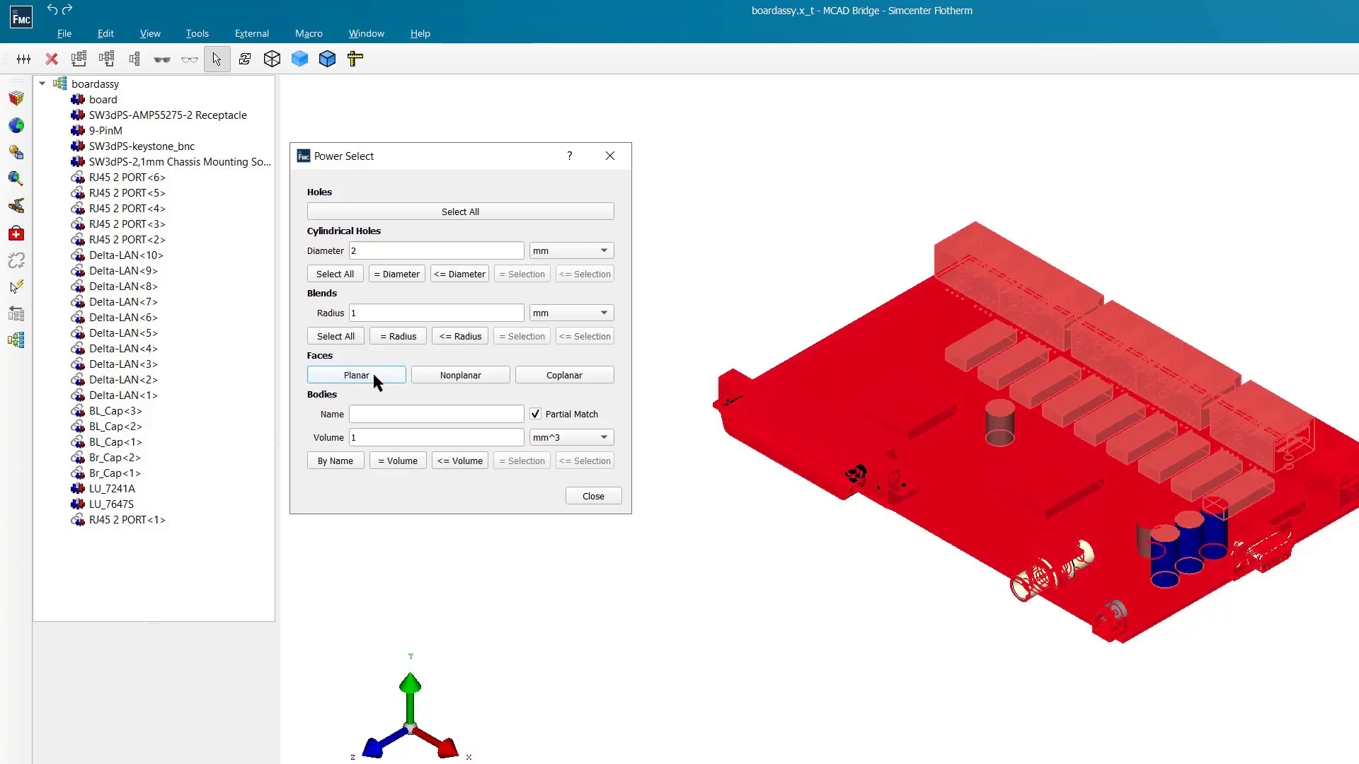
left_click(455, 377)
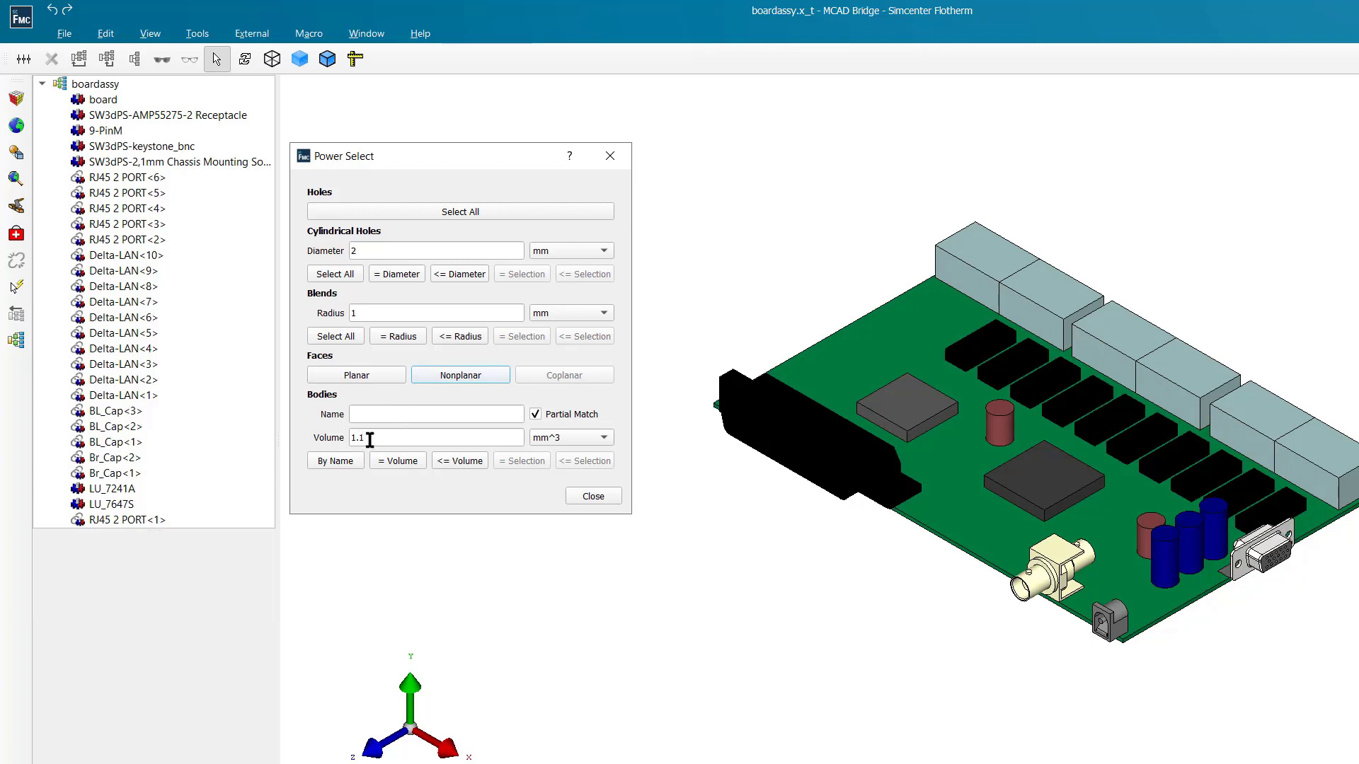
- Set the body volume to 3125 mm^3 and select bodies equal to it, followed by those equal or smaller
double_click(362, 437)
type("3125")
left_click(401, 467)
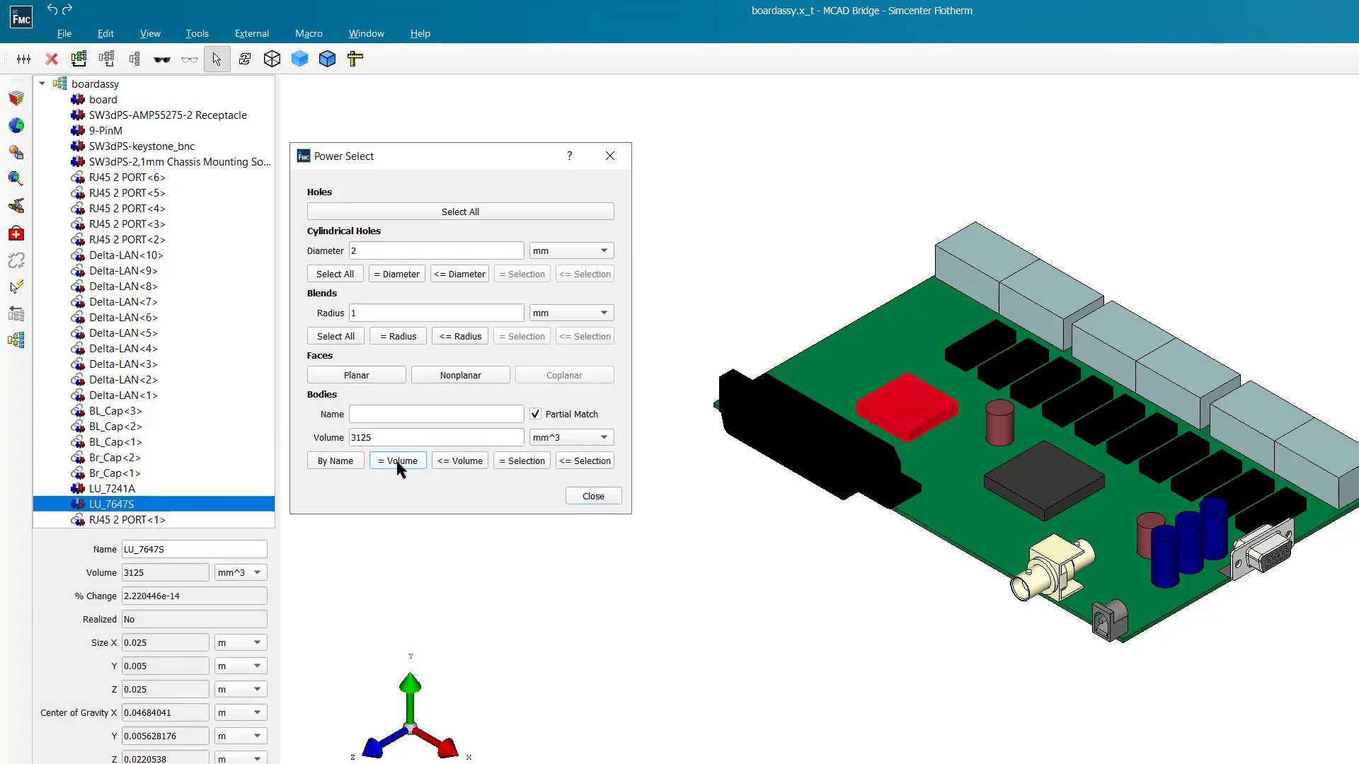
left_click(448, 461)
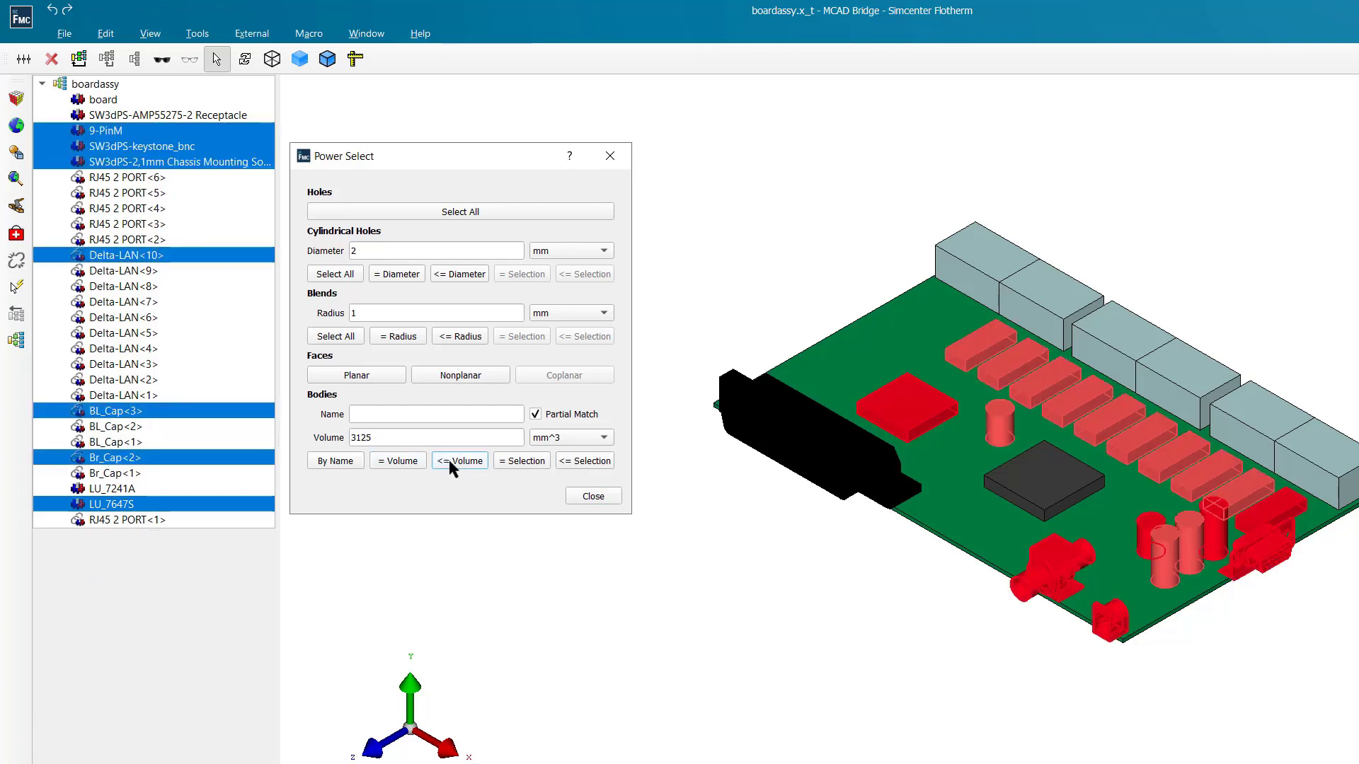
- Pick the LU_7647S chip and select all bodies with a volume equal to or smaller than it
left_click(905, 409)
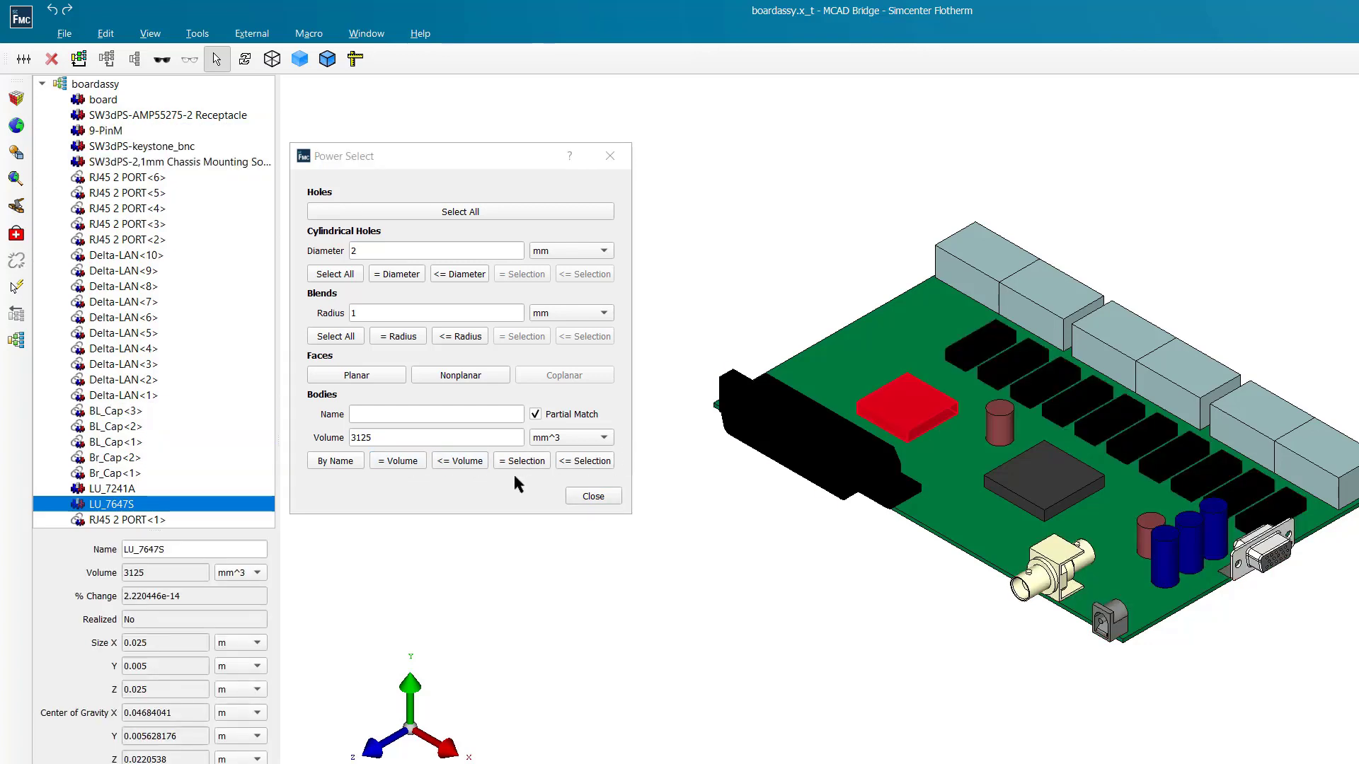
left_click(567, 462)
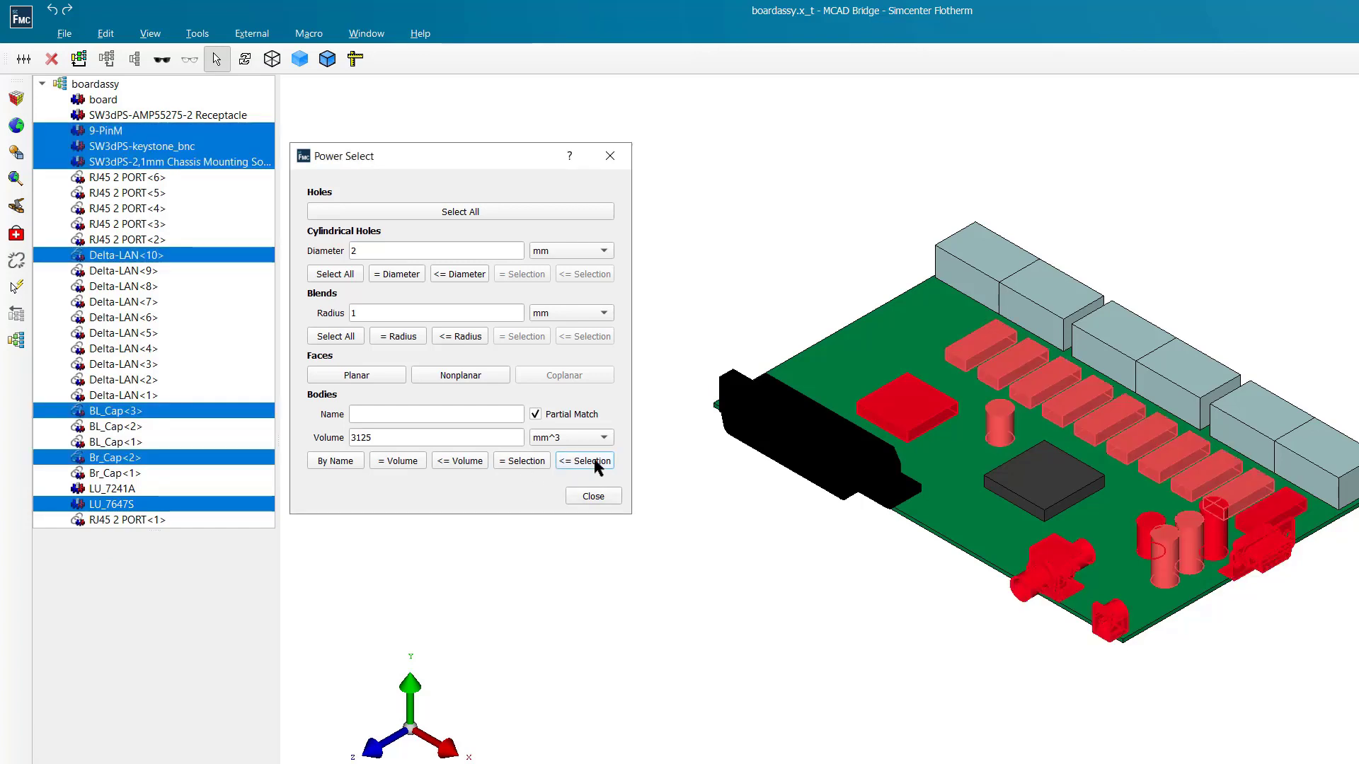
- Select bodies by name using B with Partial Match enabled
left_click(372, 416)
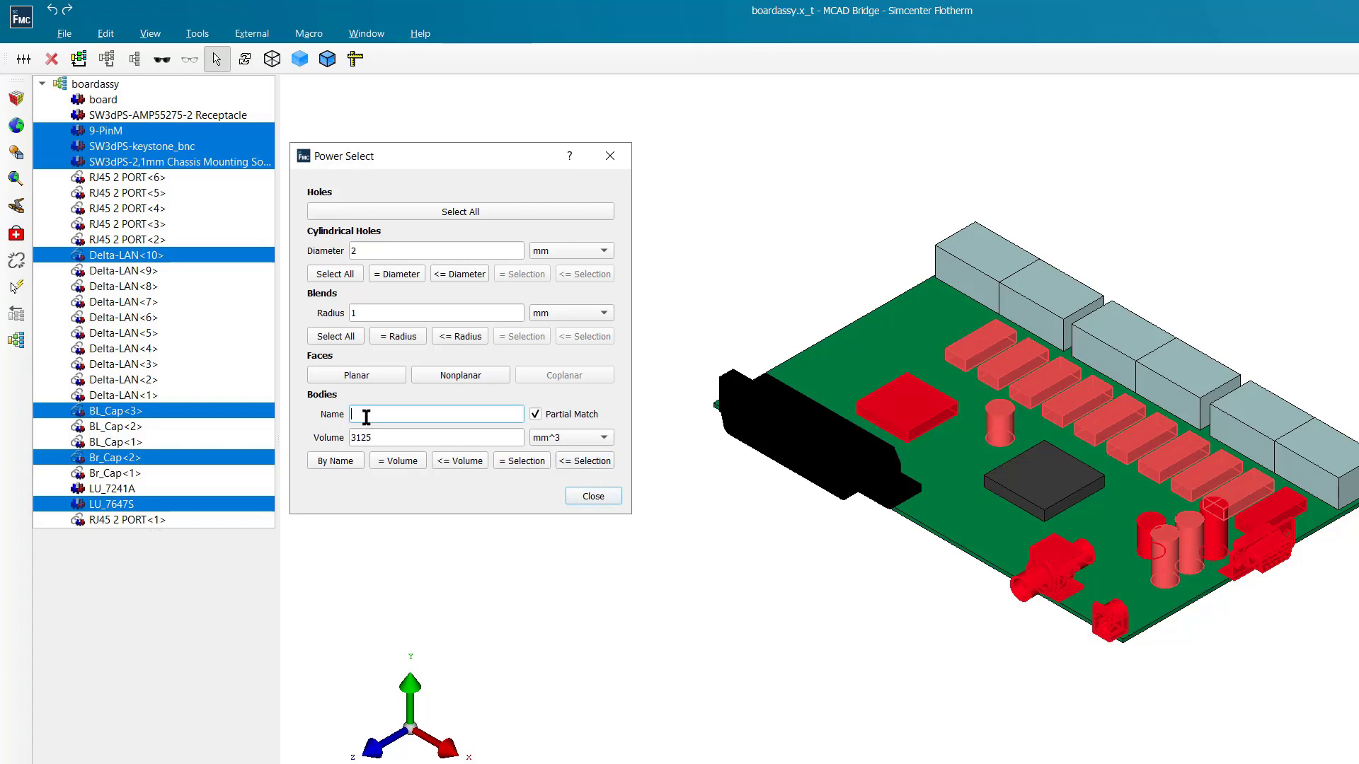
type("B")
left_click(338, 462)
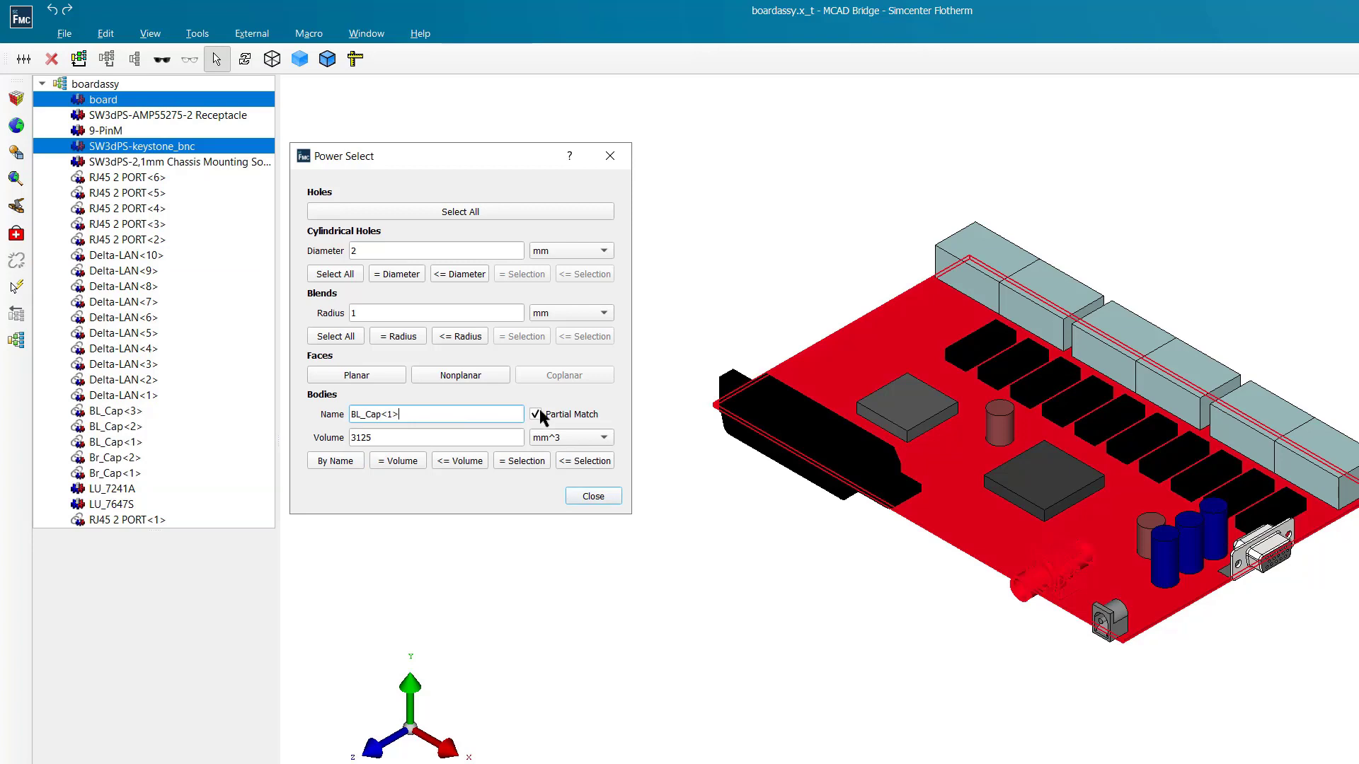
- Turn off Partial Match and select the body named BL_Cap<1> by its exact name
left_click(537, 412)
left_click(336, 461)
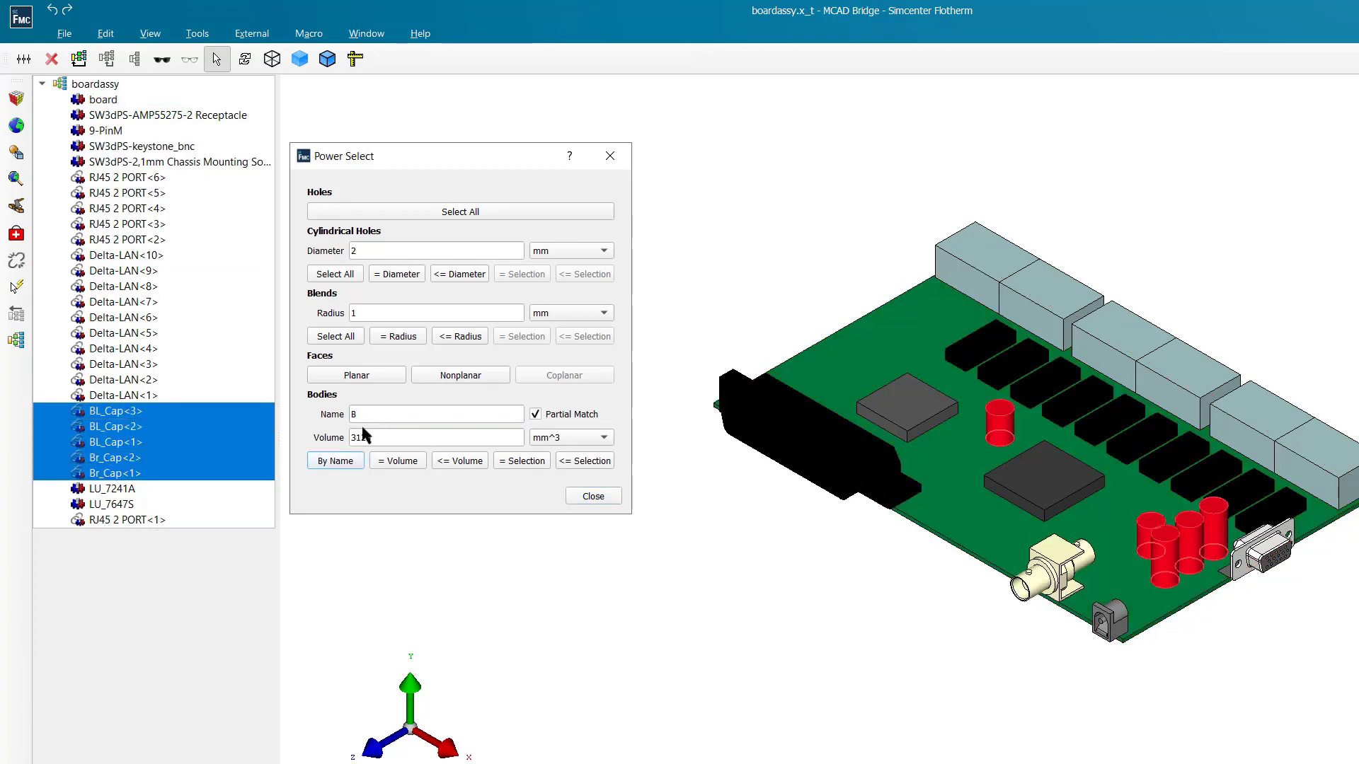
left_click(354, 414)
- Run the Power Select body selection by name
left_click(341, 463)
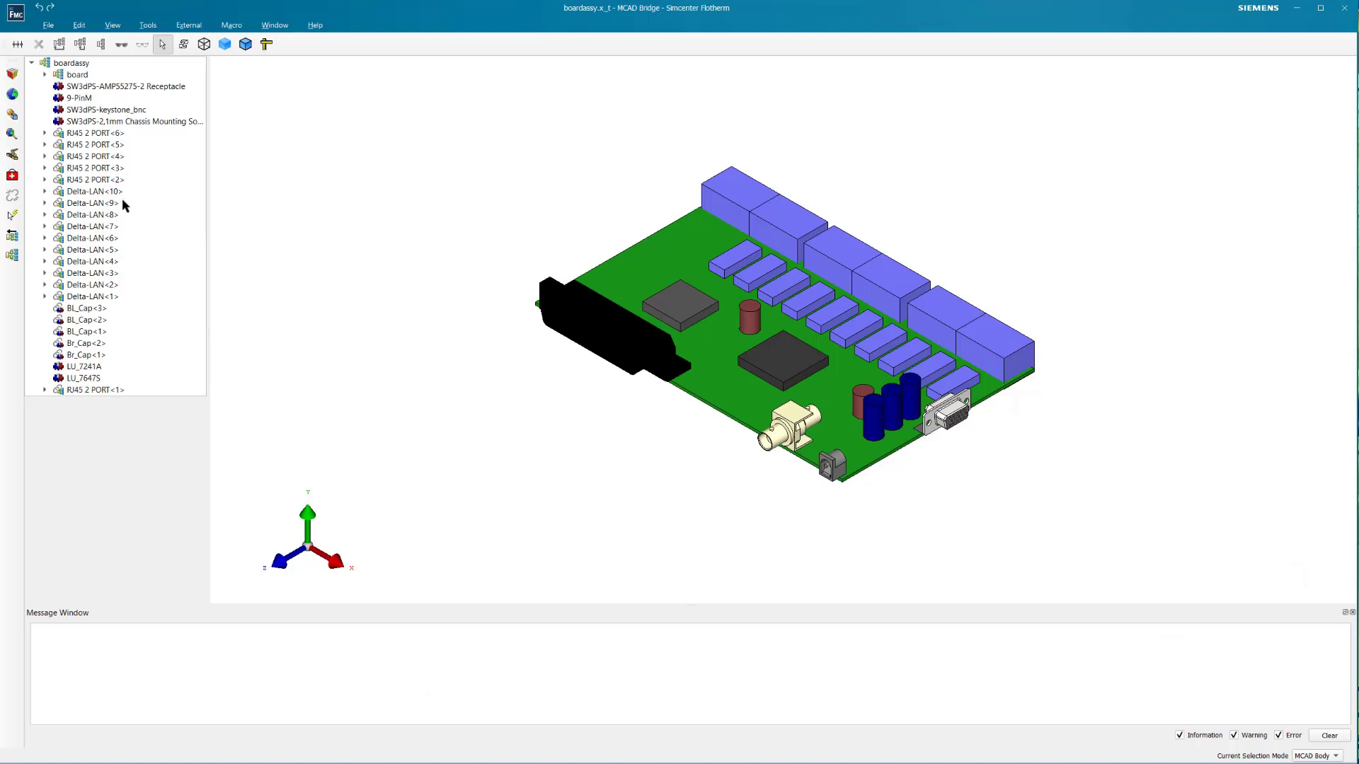
- Transfer the boardassy assembly from MCAD Bridge to the Flotherm Project Manager
left_click(13, 238)
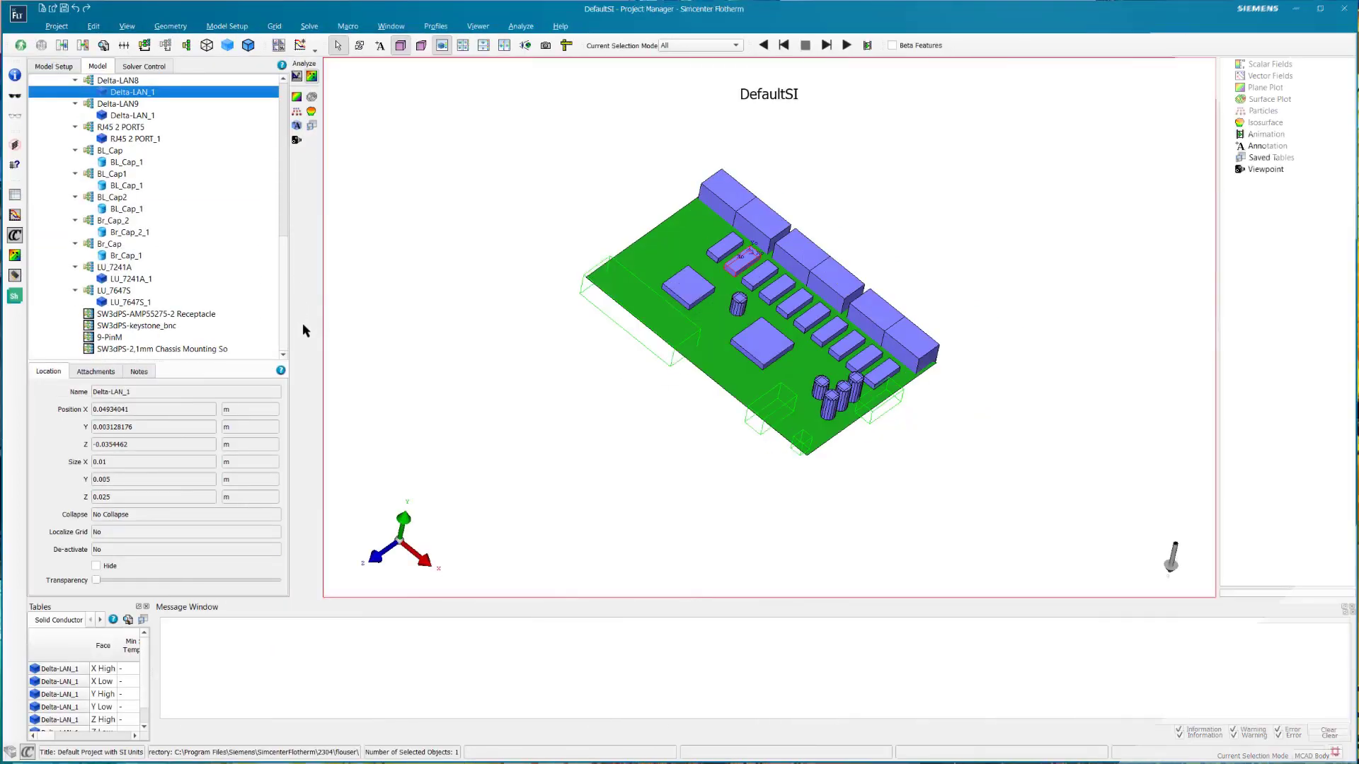
- Turn off Lightweight for the SW3dPS-AMP55275-2 Receptacle assembly and expand it to show its component parts
left_click(134, 317)
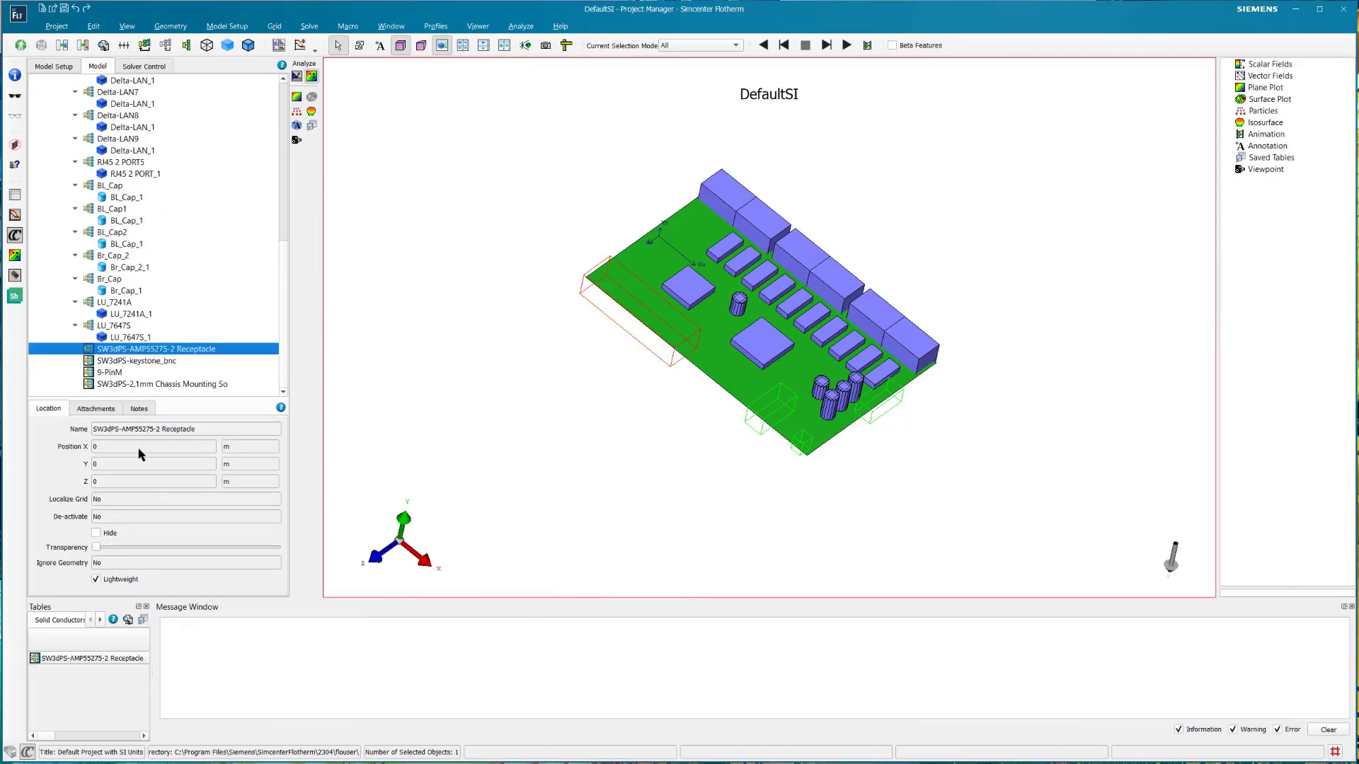
left_click(116, 579)
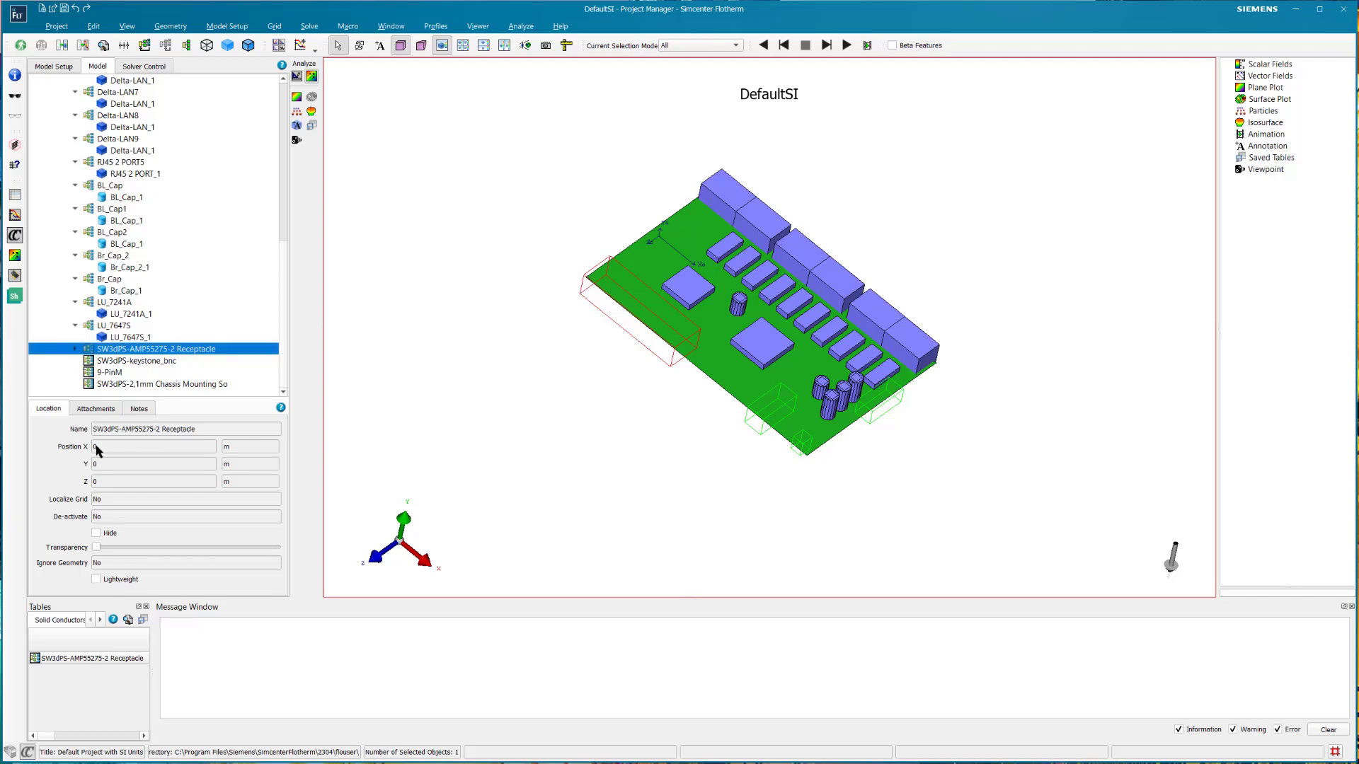
left_click(75, 350)
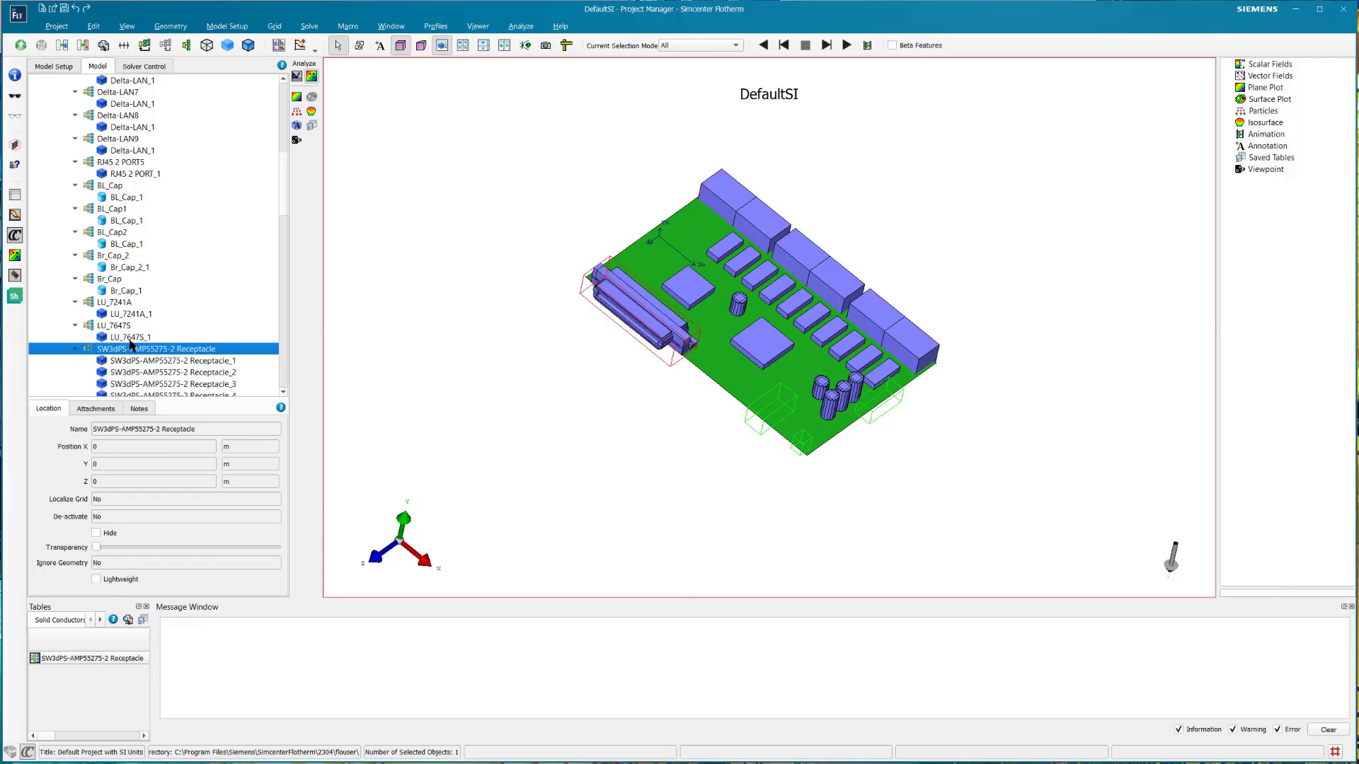
left_click_drag(286, 185, 287, 221)
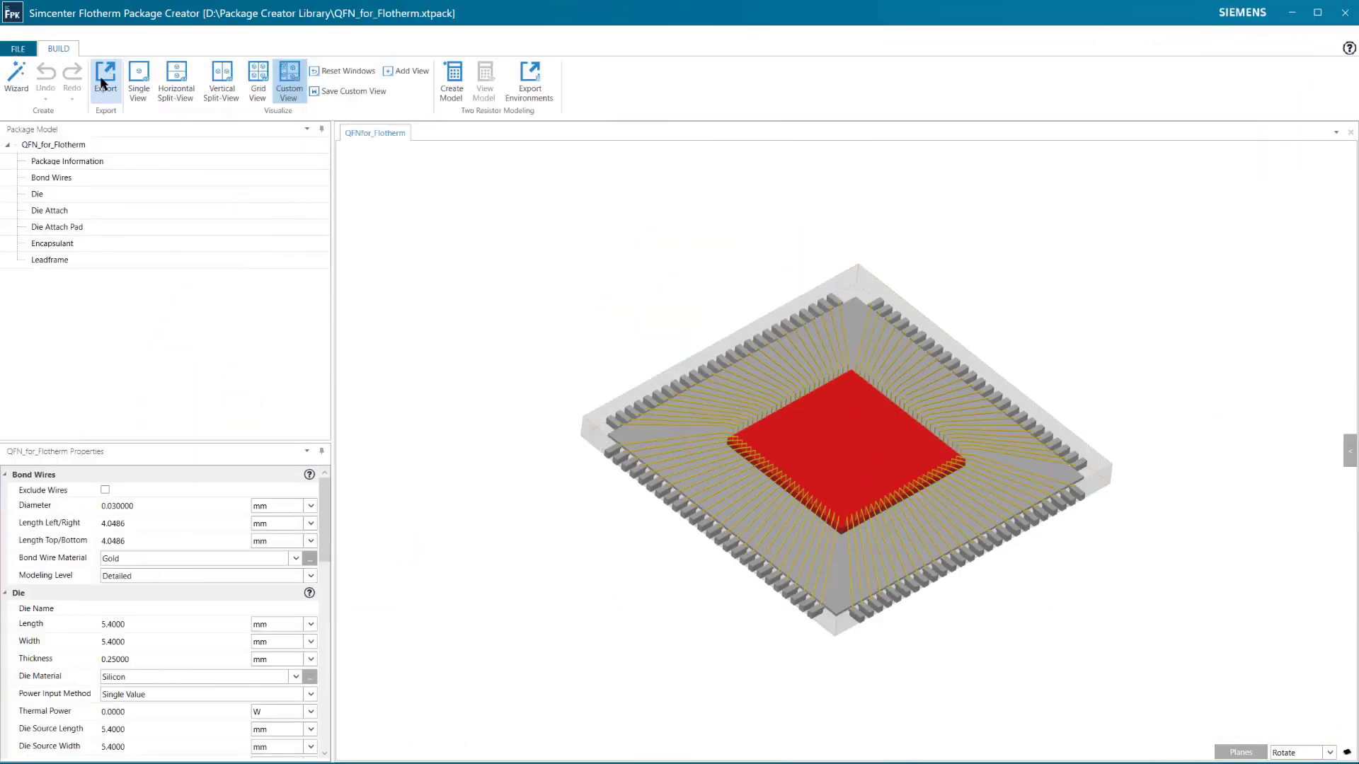
- Export the QFN_for_Flotherm package model from Simcenter Flotherm Package Creator
left_click(103, 83)
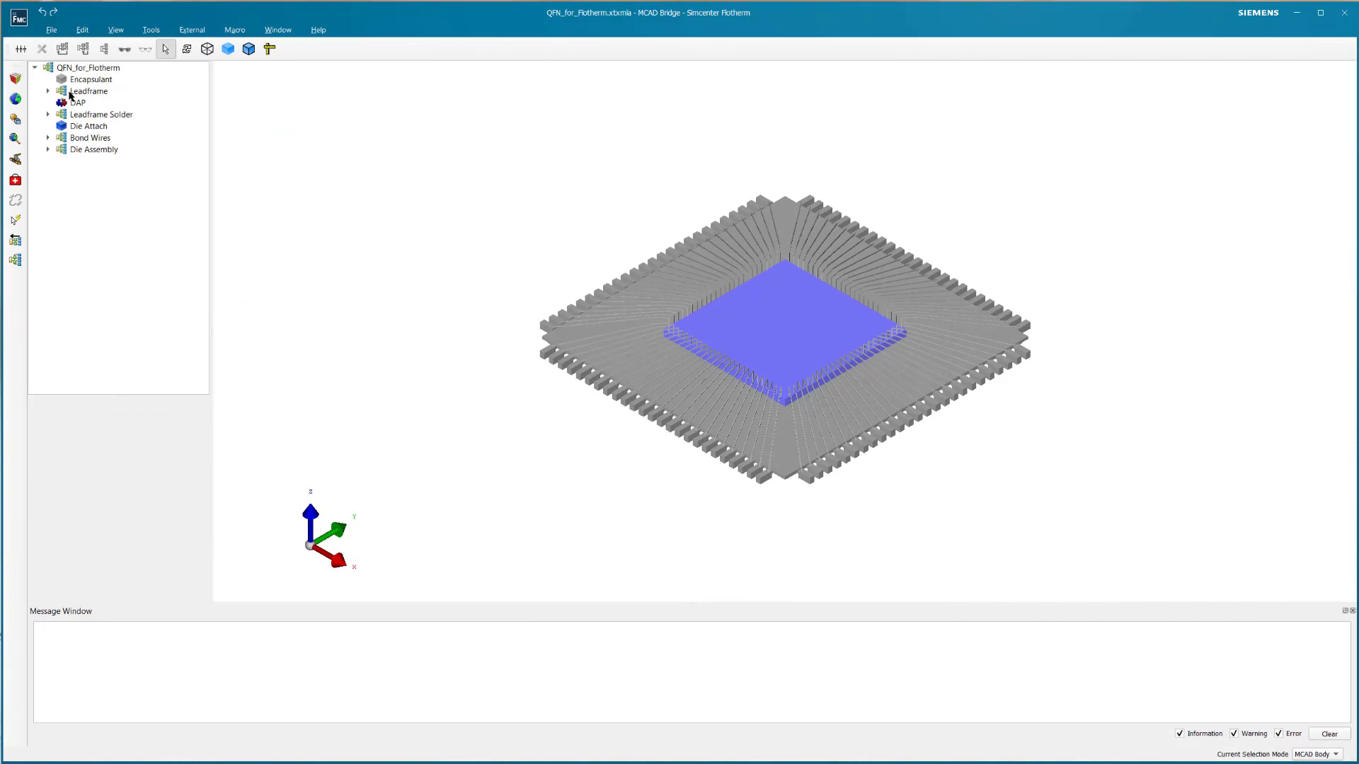
- Check the properties of Die Part within Die Assembly in MCAD Bridge and transfer the QFN_for_Flotherm assembly to Flotherm
left_click(48, 149)
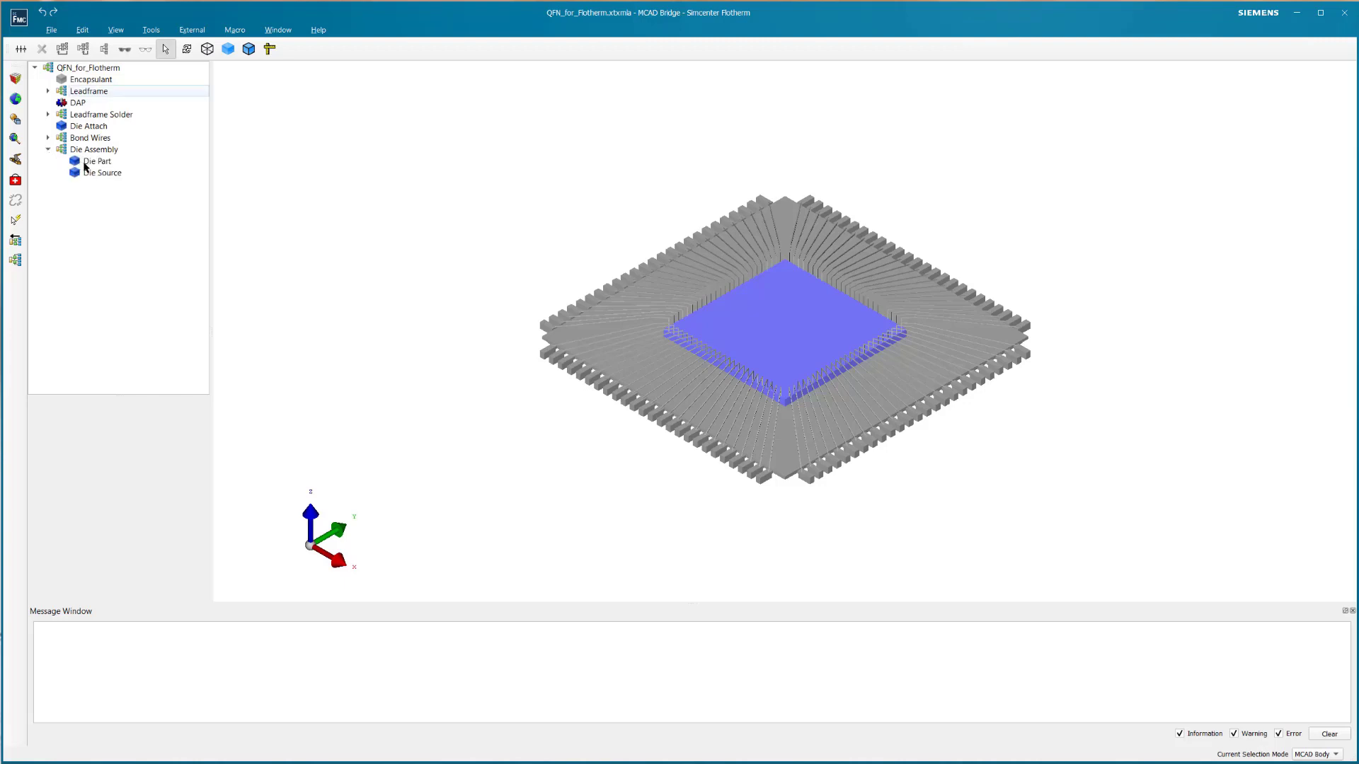
left_click(85, 167)
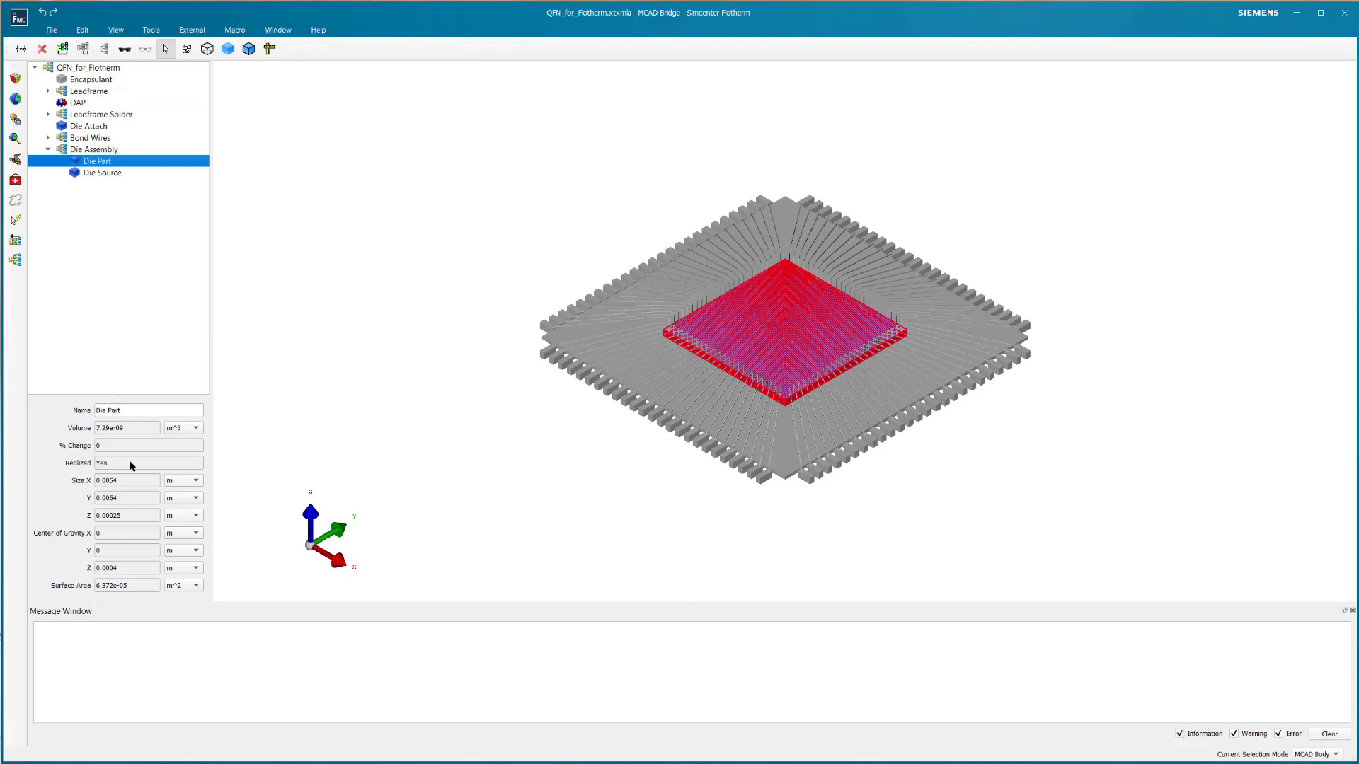
left_click(14, 241)
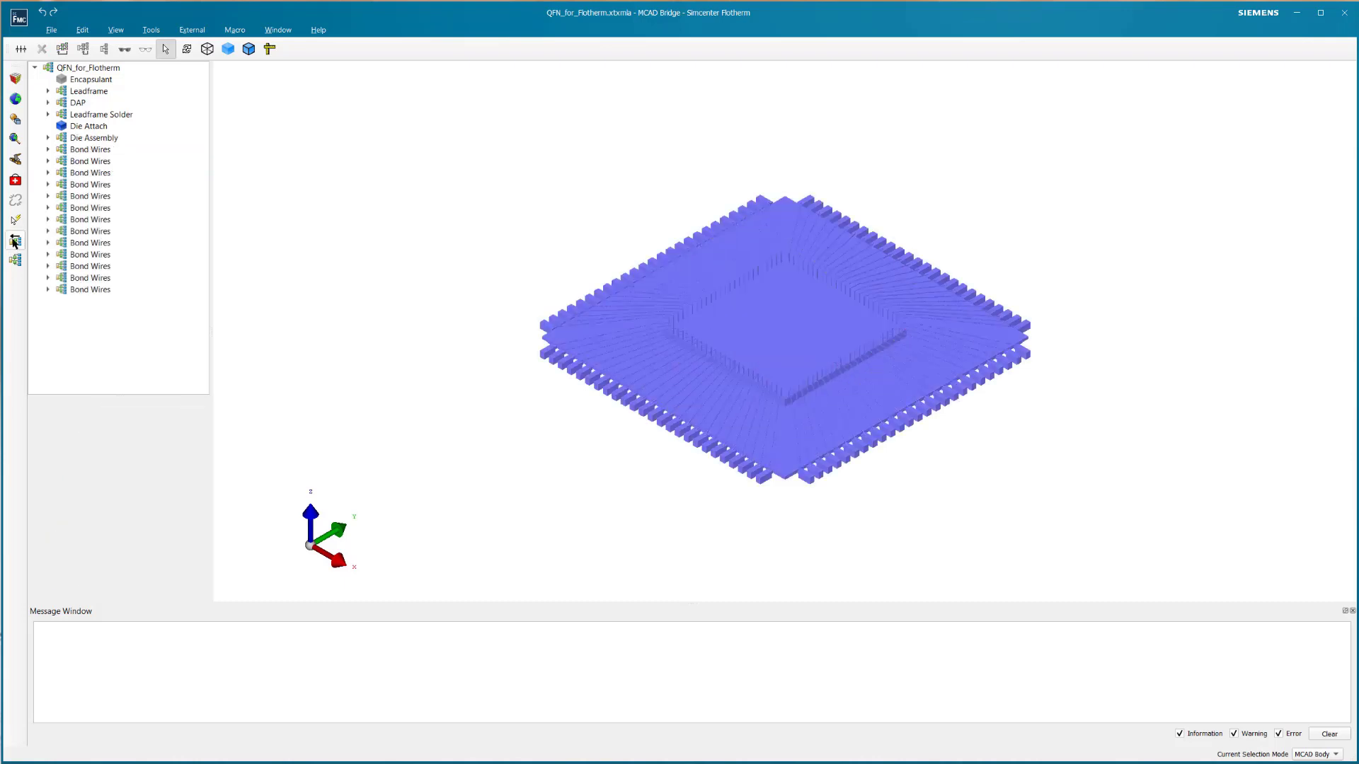